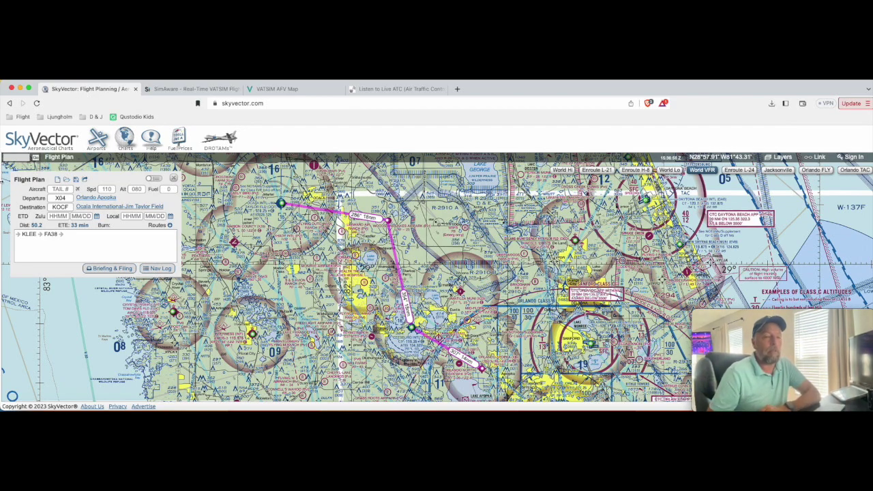
Step: Pop out the G1000 PFD, move it left, and set selected altitude to 20000 ft
click(508, 408)
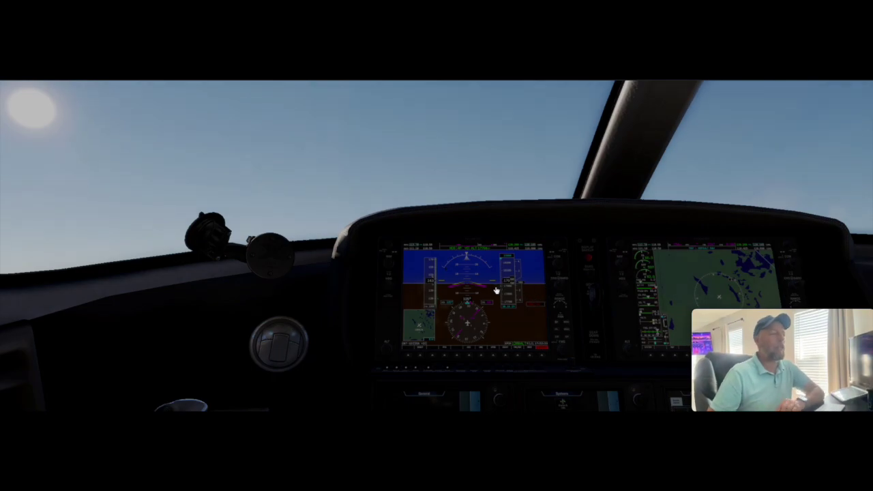
click(495, 290)
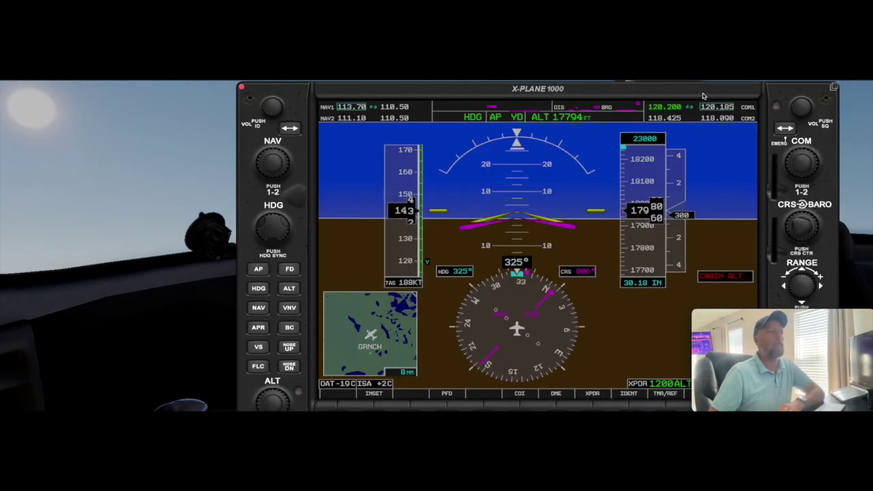
drag(703, 95, 517, 83)
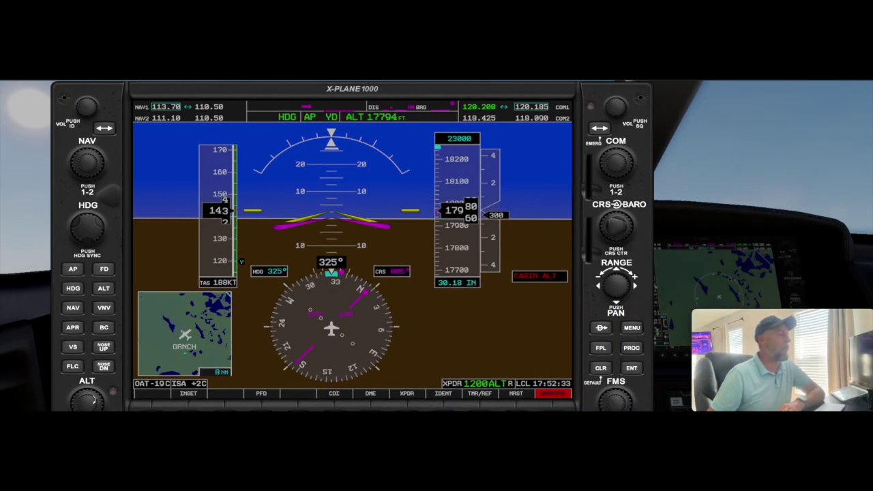
scroll(99, 398, up, 2)
scroll(100, 400, down, 3)
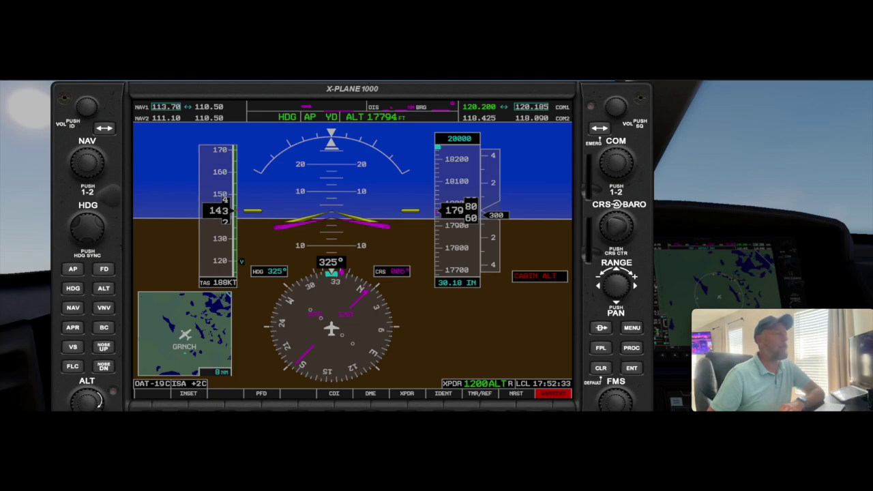
Step: View the PFD's flight plan page, then close the popped-out display
click(600, 349)
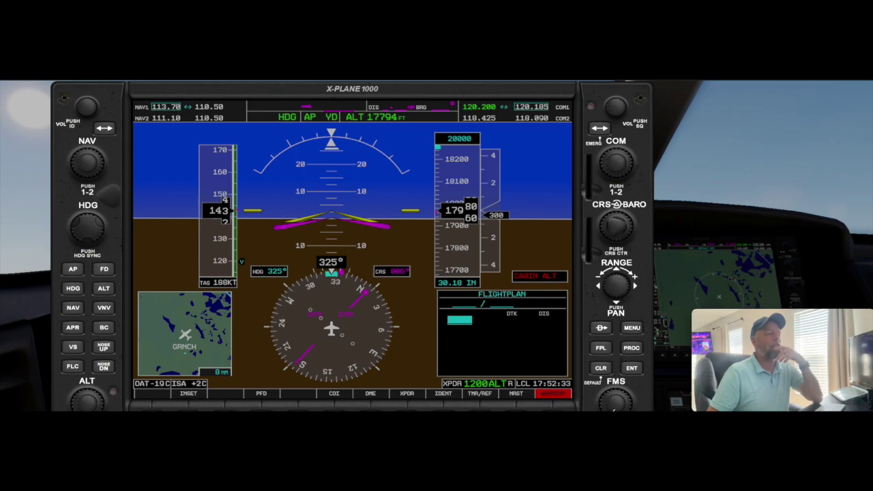
scroll(619, 402, up, 1)
scroll(619, 402, up, 3)
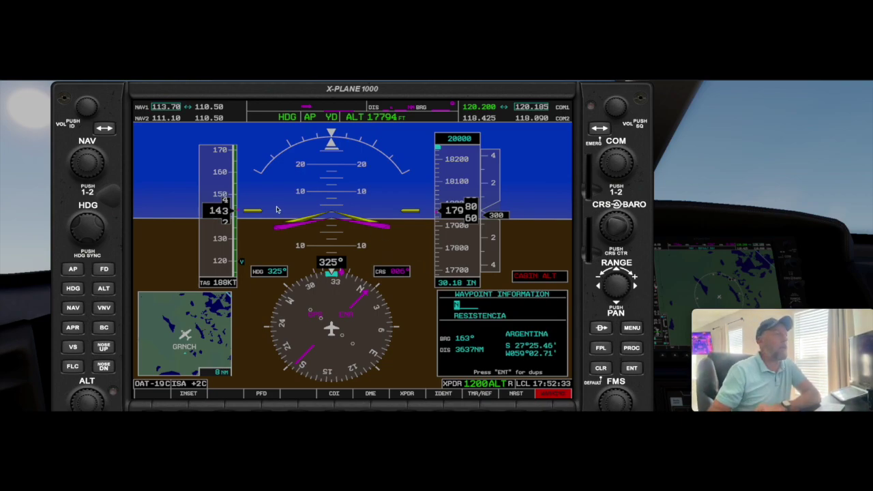
mouse_move(71, 94)
click(55, 90)
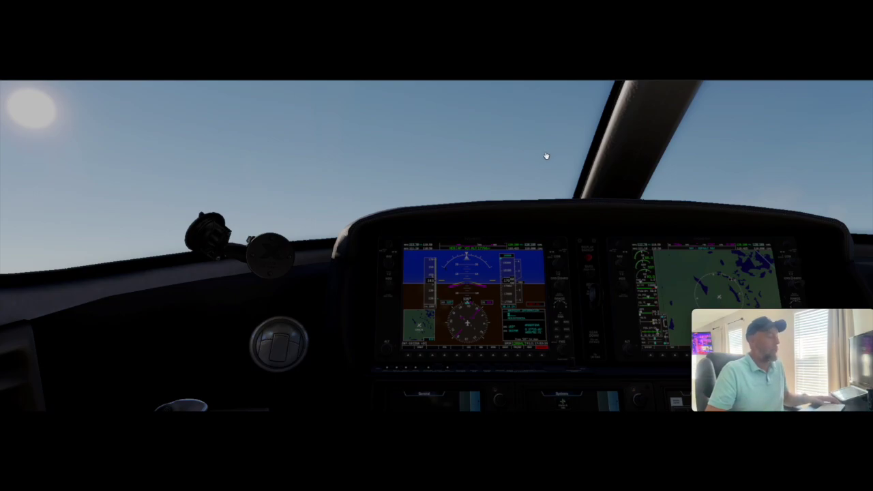
Step: Play LiveATC's X04 CTAF feed in the browser player, centre the player, and open a blank tab
key(super+Tab)
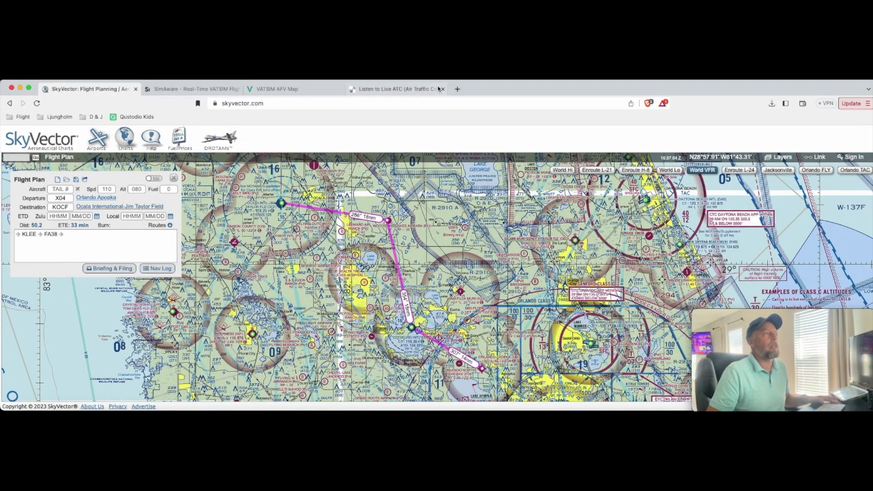
click(437, 89)
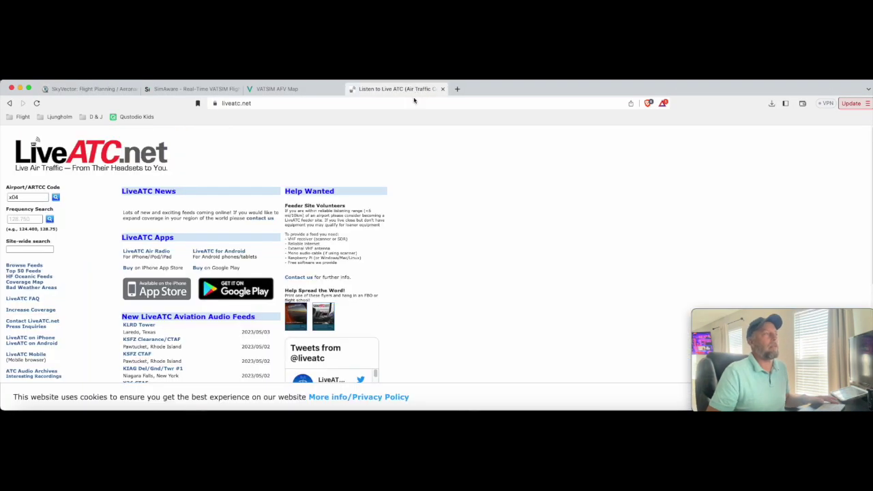
click(55, 198)
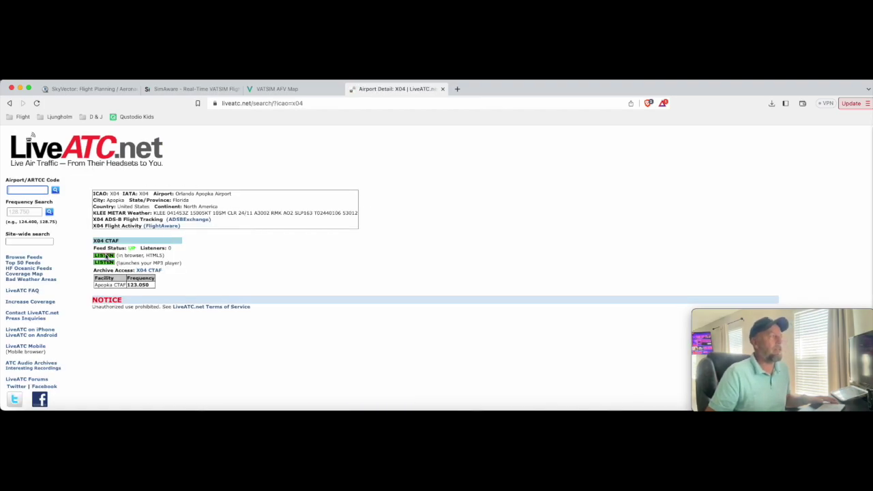
click(103, 255)
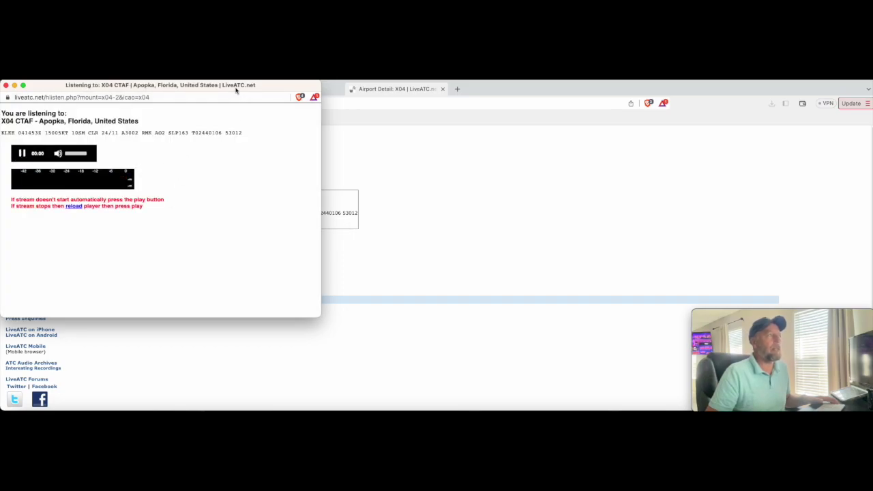
drag(238, 86, 474, 174)
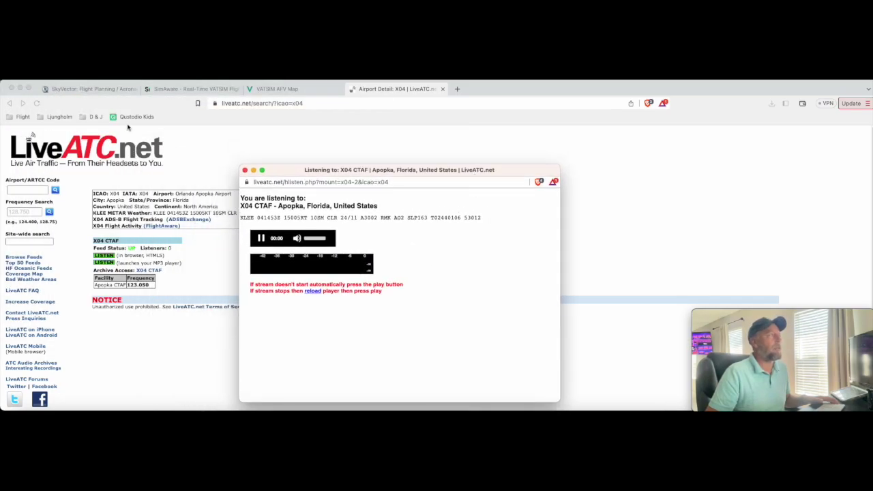
click(456, 89)
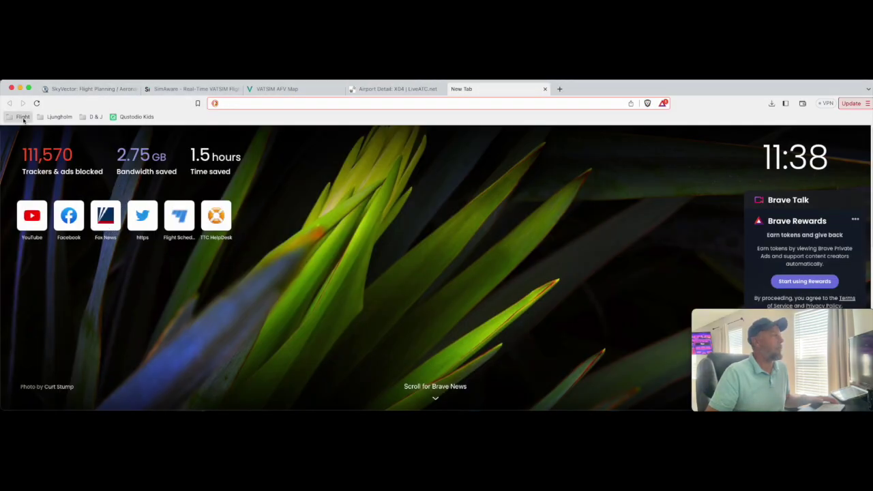
Step: Load ForeFlight Web from the bookmarks and zoom its map in on the X04 to KCDK route
click(19, 117)
click(60, 216)
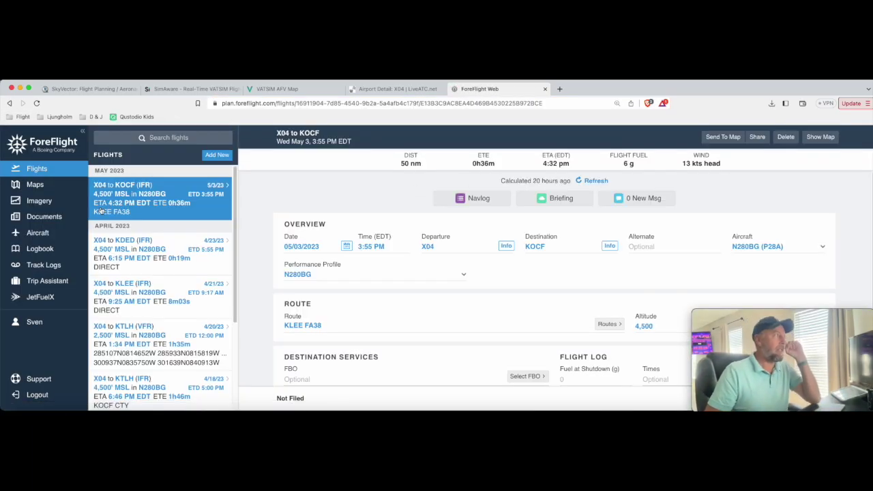
click(35, 184)
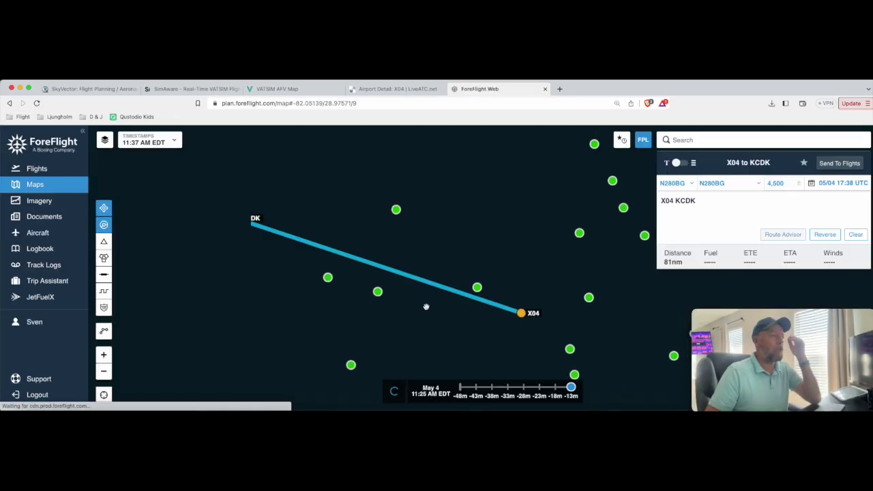
scroll(528, 319, up, 6)
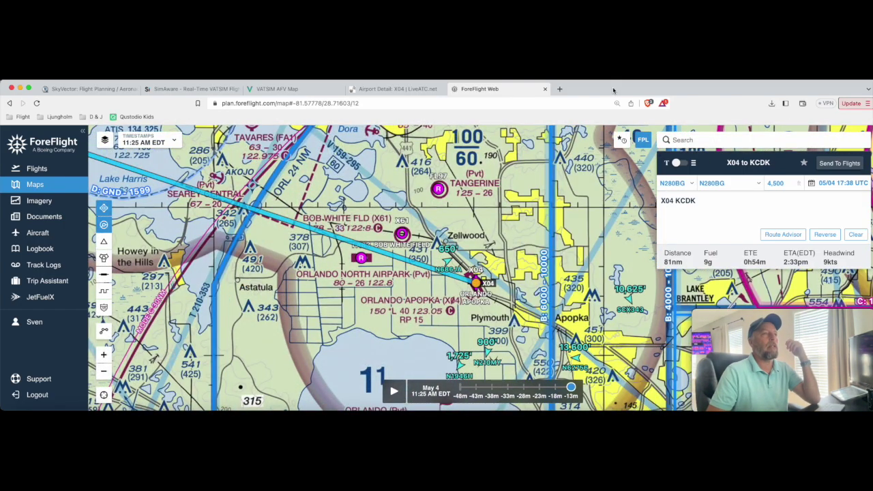
Step: Close the LiveATC audio player hidden behind the browser
drag(614, 92, 613, 197)
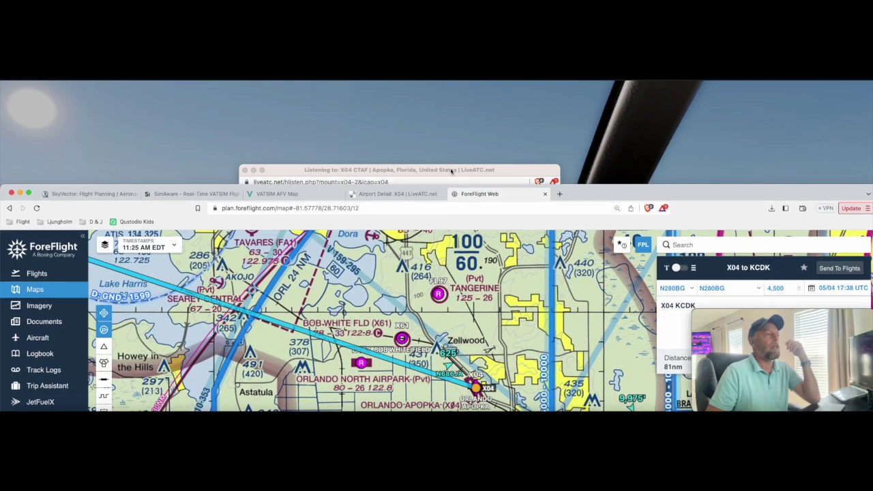
drag(396, 169, 458, 94)
click(306, 95)
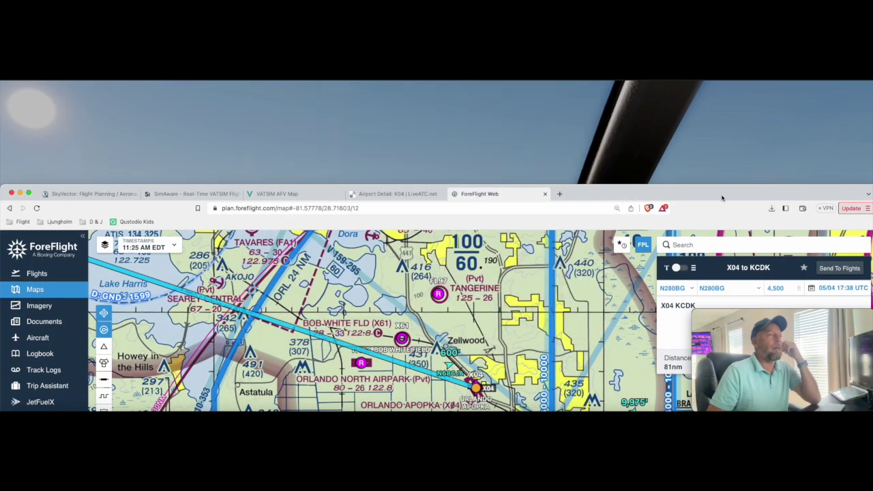
Step: Restore the browser and drag xPilot over the map showing COM1 120.200 and COM2 118.425
drag(613, 195, 613, 89)
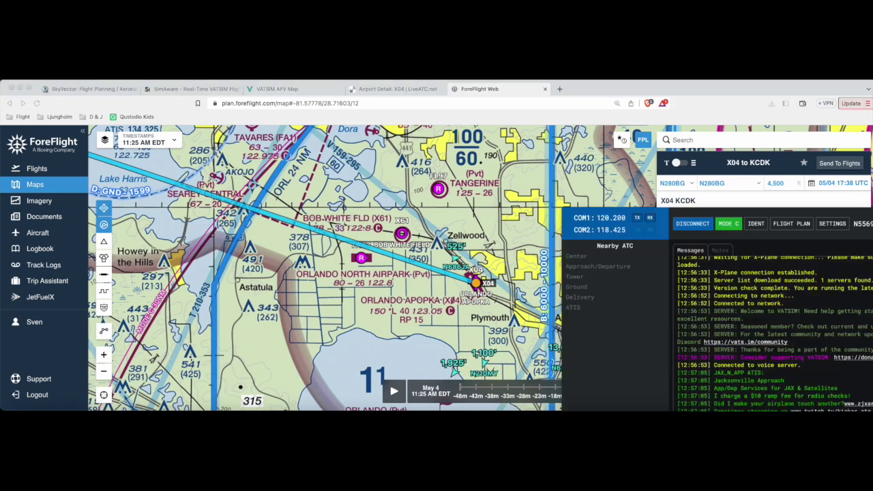
mouse_move(872, 131)
mouse_down()
mouse_move(765, 132)
mouse_move(566, 106)
mouse_move(581, 132)
mouse_up()
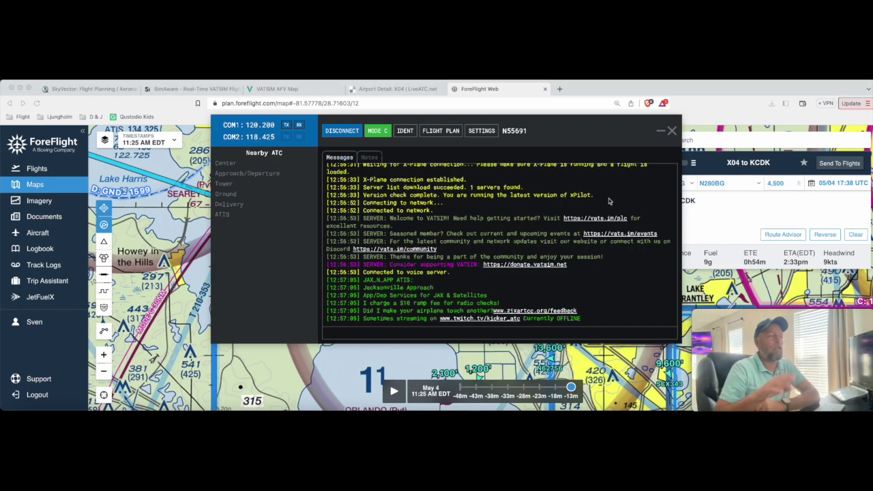
Step: Browse live VATSIM traffic on SimAware with xPilot hidden, then open the VATSIM AFV Map
click(140, 111)
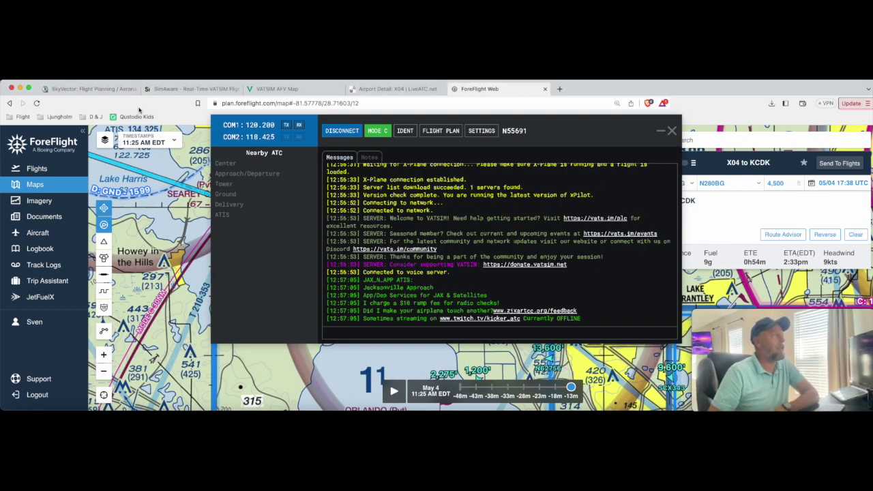
click(195, 90)
click(660, 130)
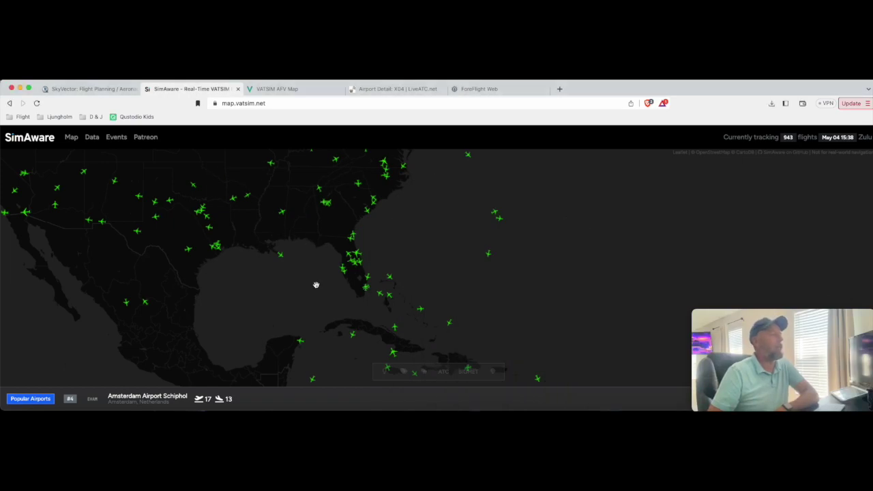
scroll(317, 283, up, 5)
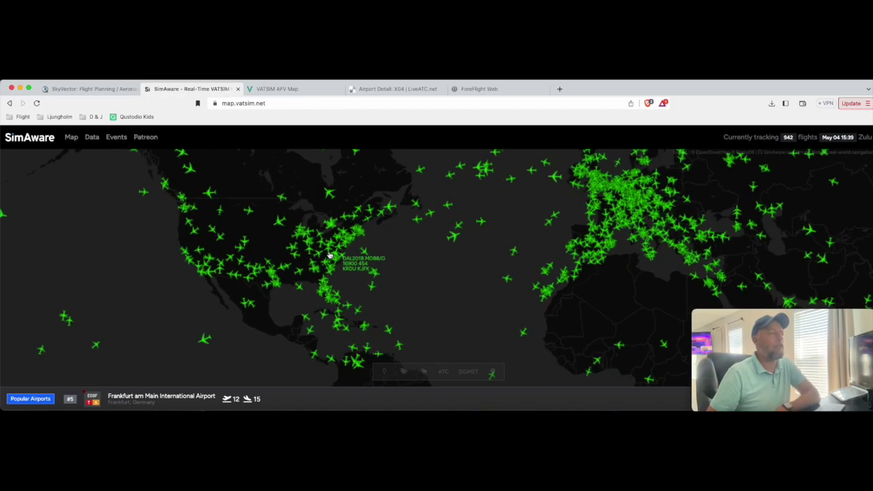
scroll(331, 259, up, 2)
scroll(648, 284, down, 1)
scroll(648, 285, up, 2)
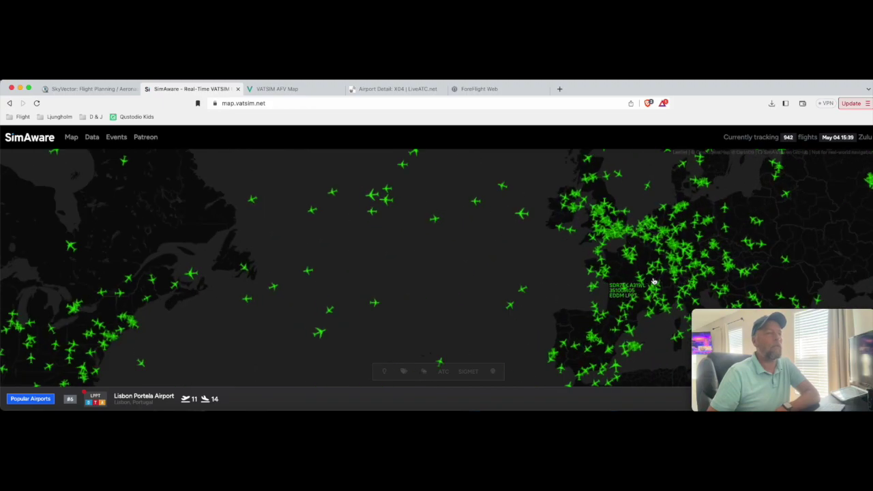
scroll(519, 292, down, 2)
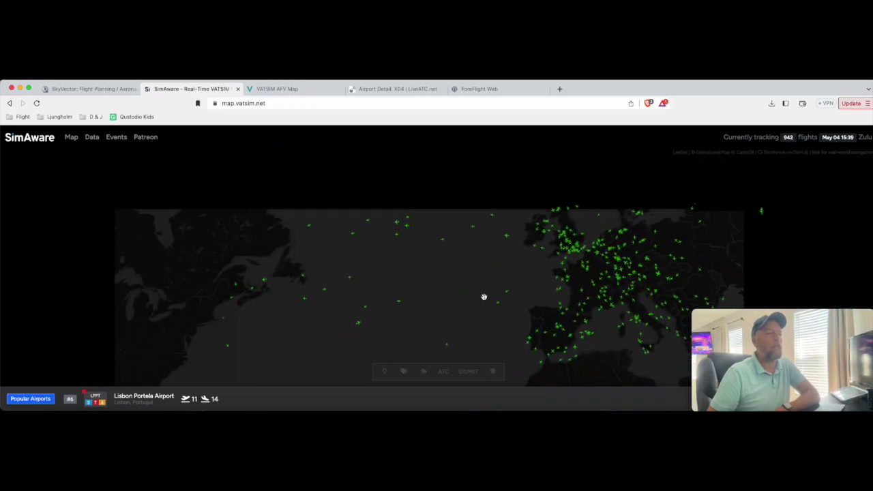
scroll(394, 286, up, 2)
scroll(434, 261, down, 2)
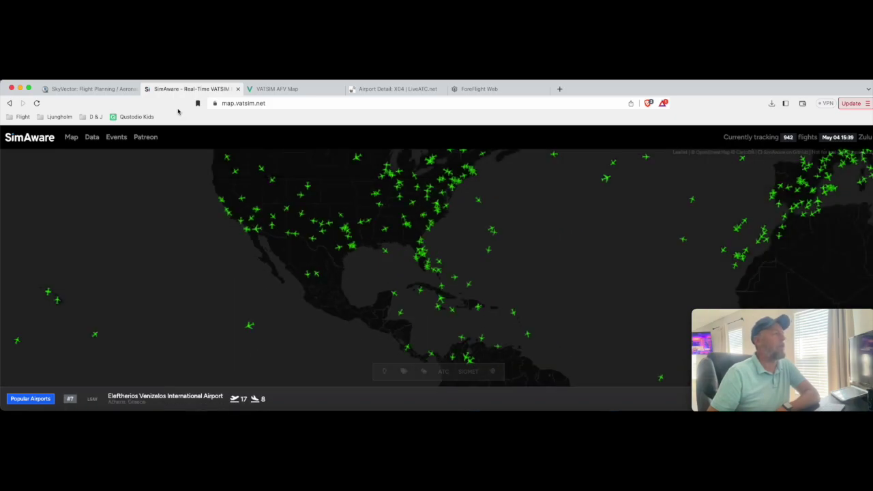
click(273, 88)
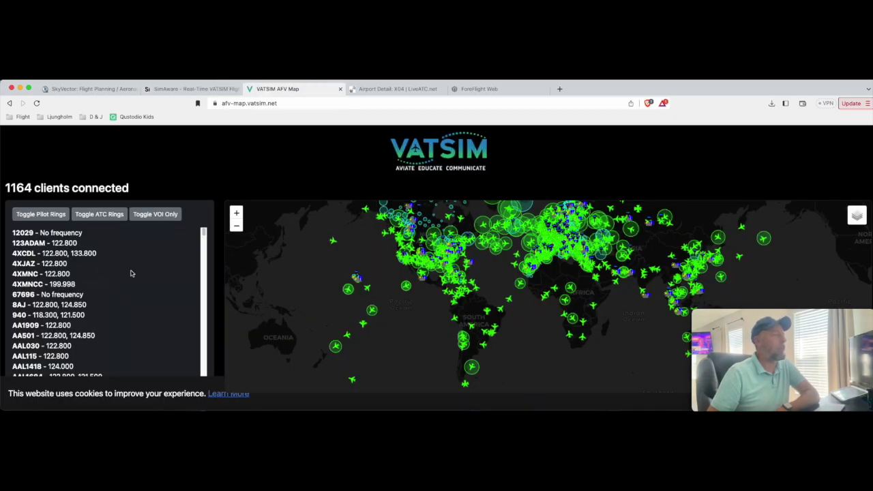
Step: Hide pilot rings and frame New York and Mid-Atlantic coverage on the AFV map before returning to X-Plane
click(41, 215)
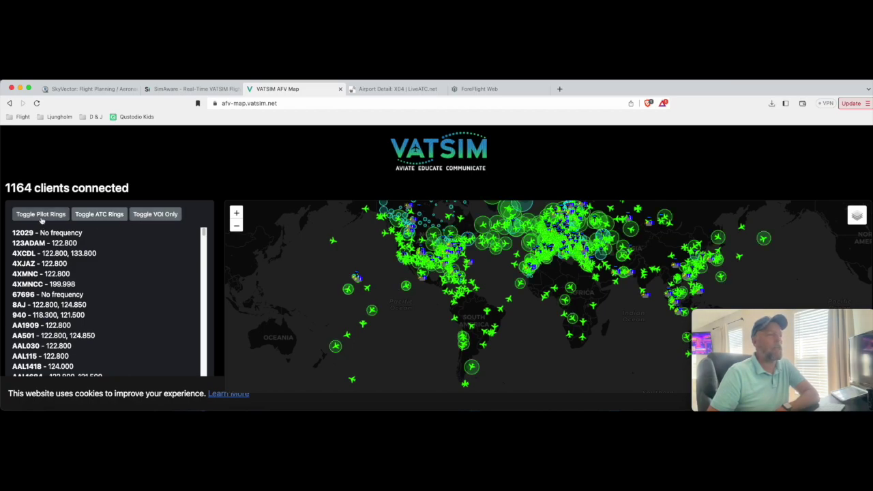
scroll(488, 273, up, 2)
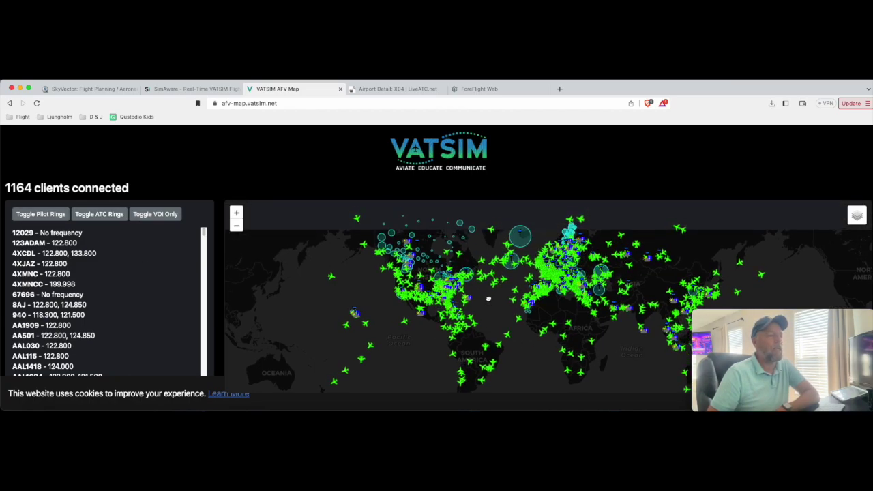
scroll(463, 287, up, 2)
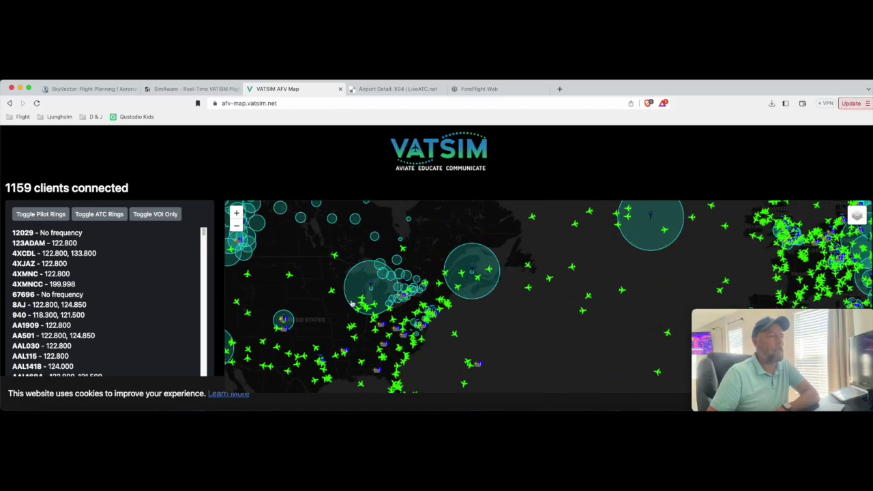
scroll(405, 291, up, 2)
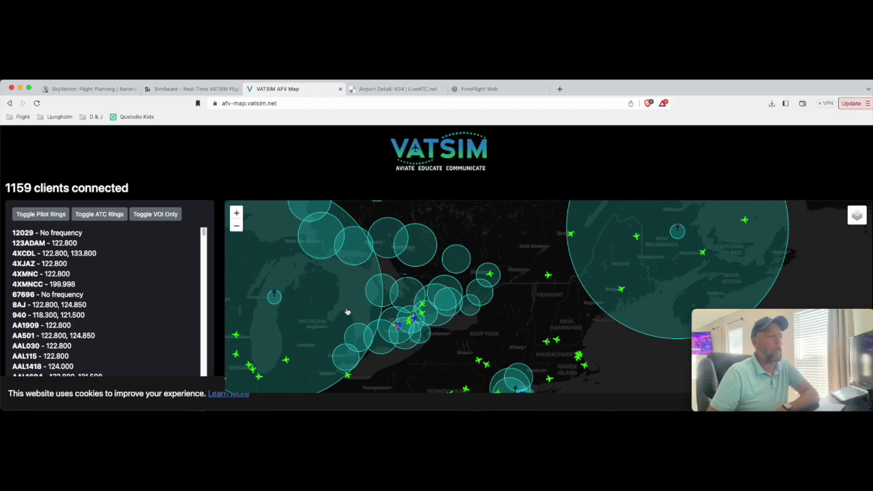
scroll(387, 325, down, 1)
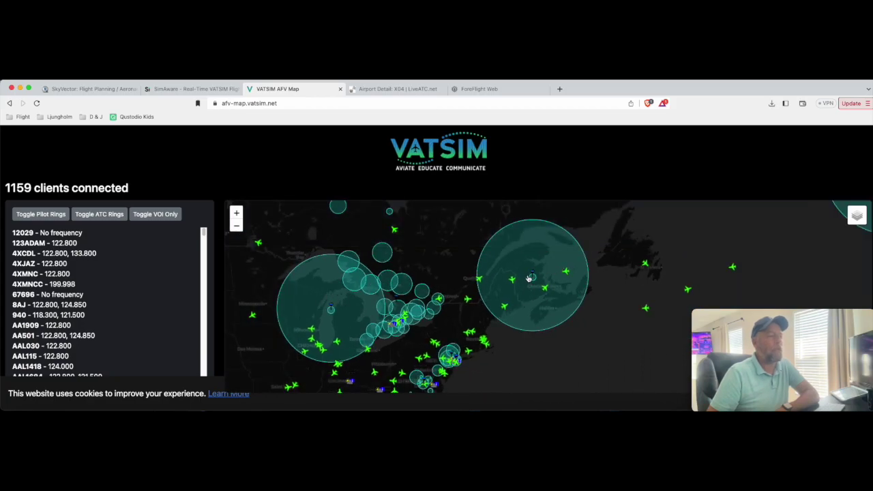
drag(496, 367, 504, 264)
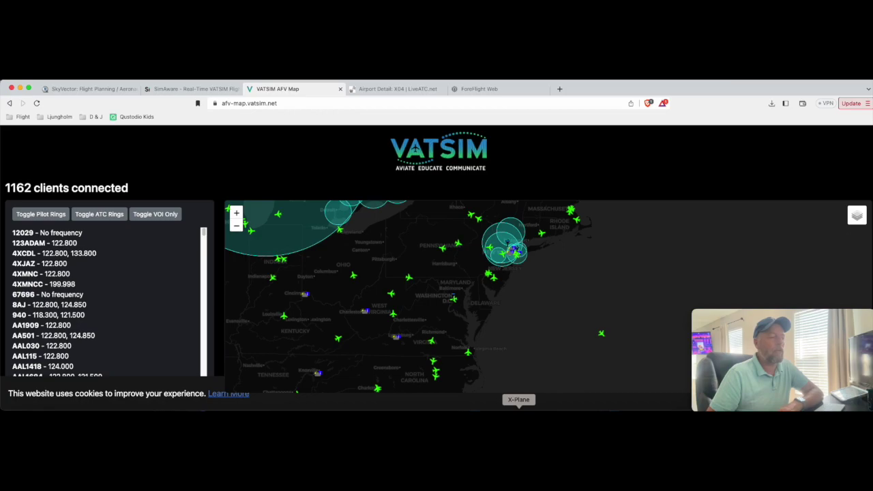
click(518, 409)
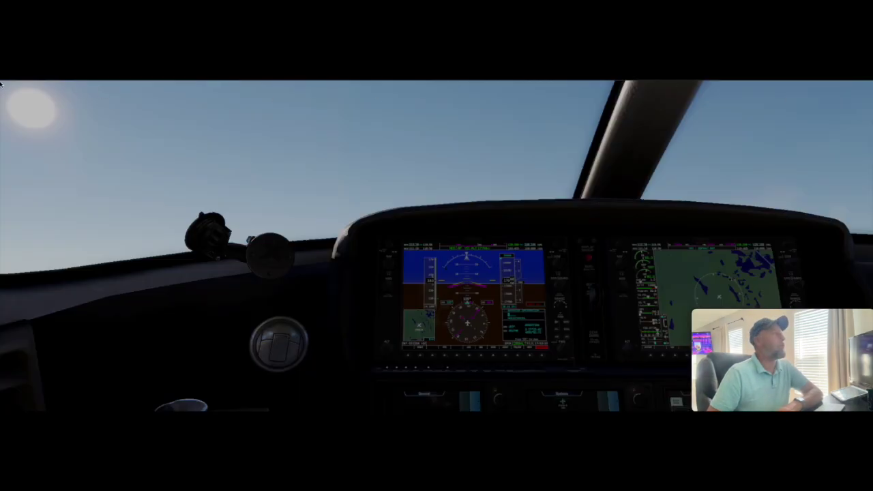
Step: Start a new flight from the X-Plane main menu
click(17, 81)
click(19, 86)
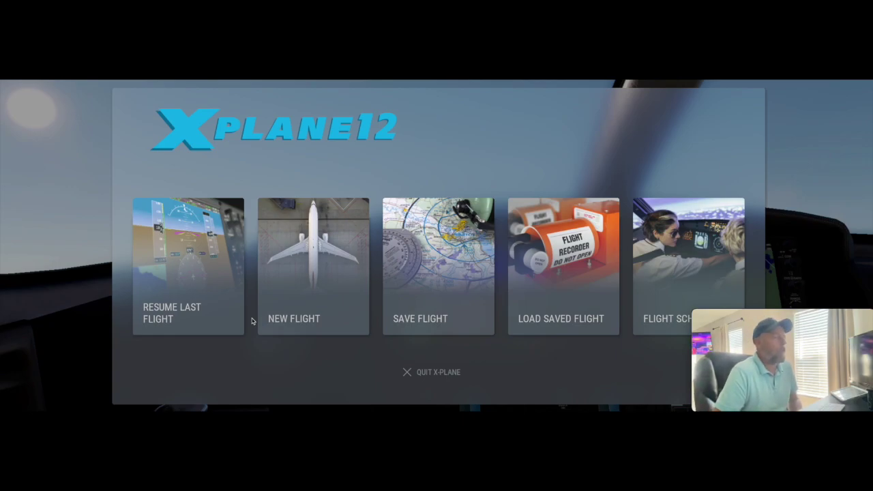
click(317, 272)
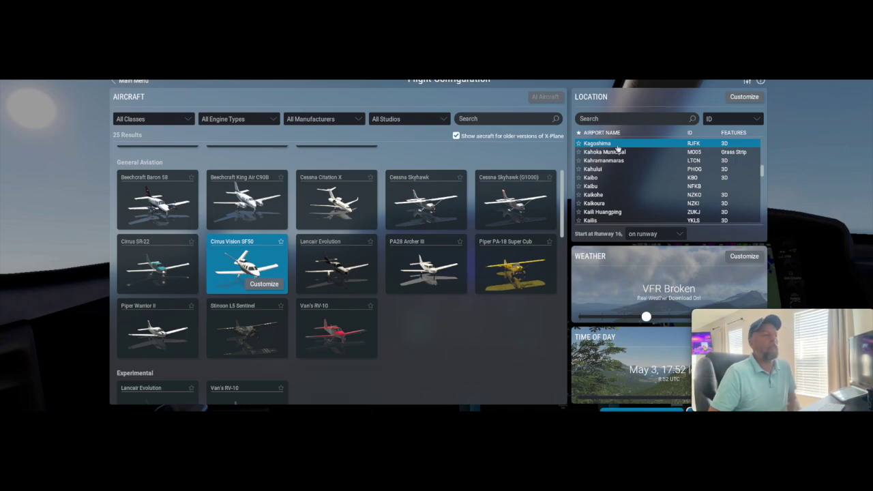
Step: Set the location to John F Kennedy Intl (KJFK), keeping the Runway 13R start
click(612, 120)
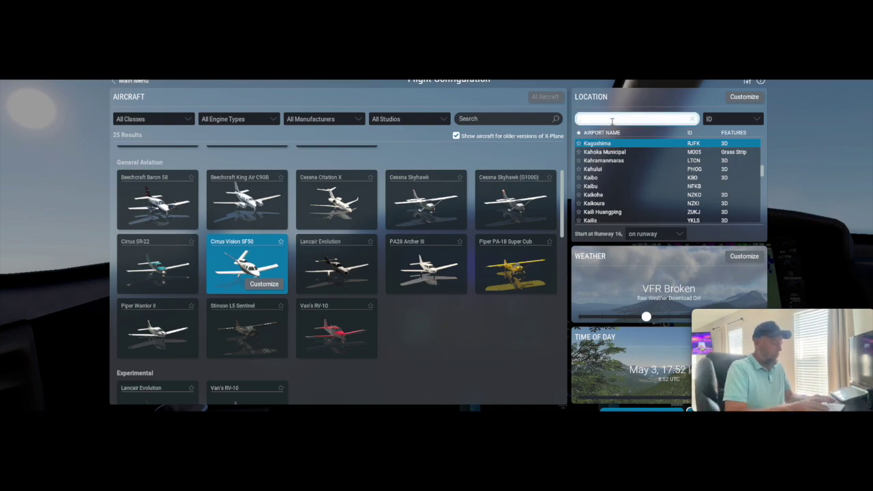
text(jfk)
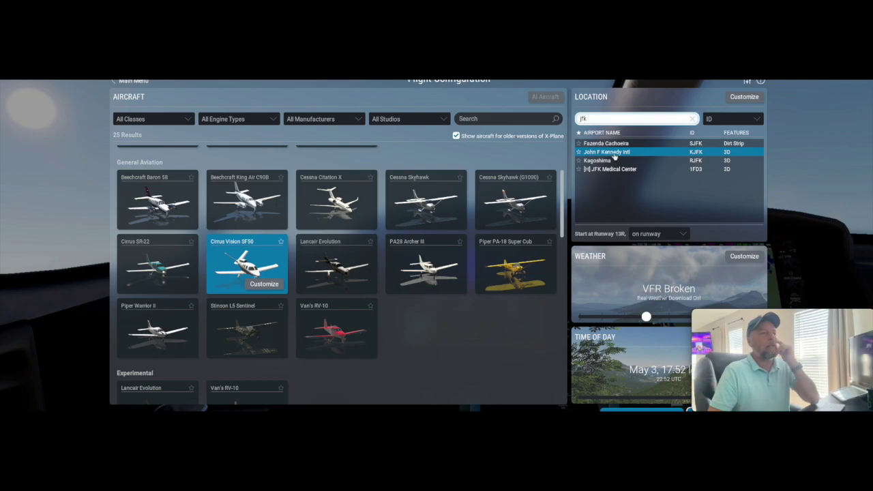
click(615, 156)
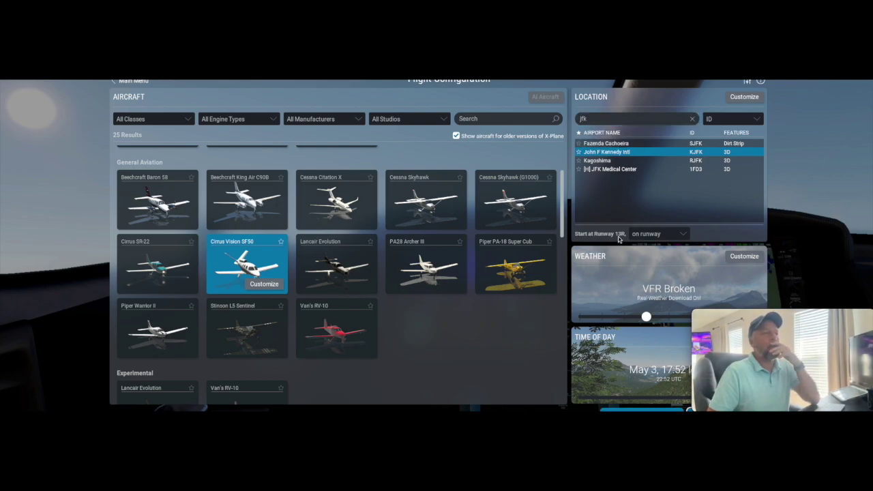
click(670, 236)
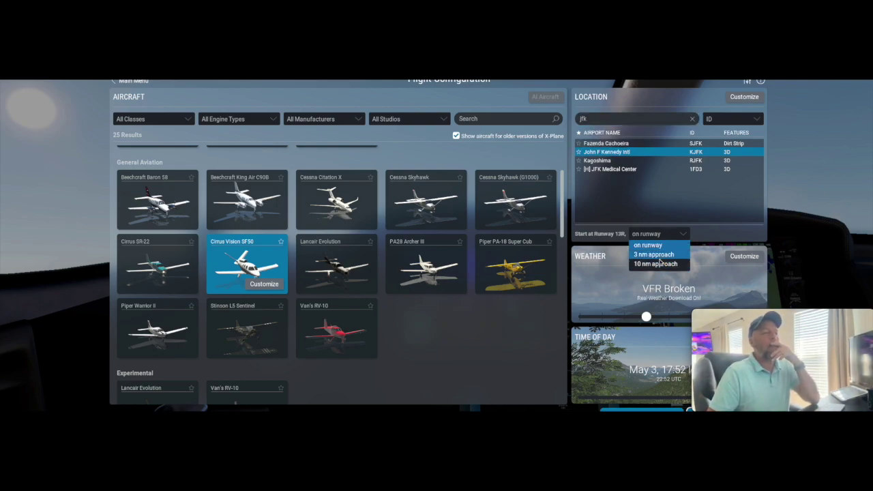
click(735, 233)
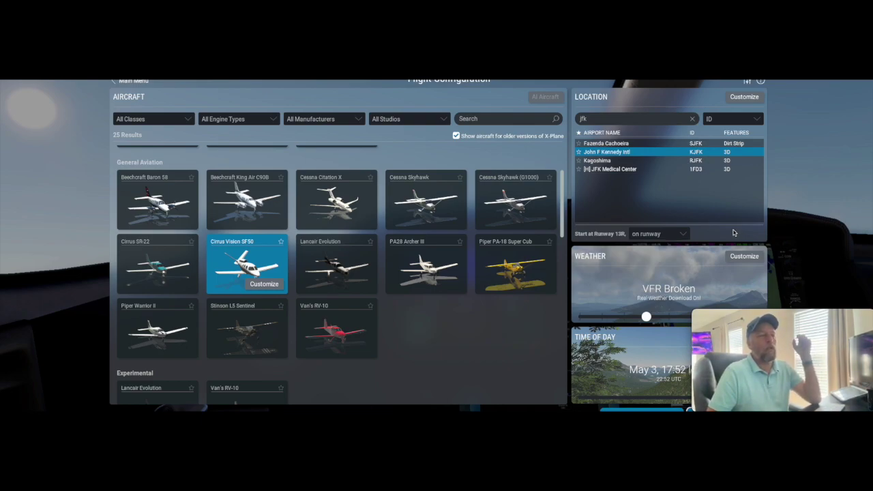
click(680, 237)
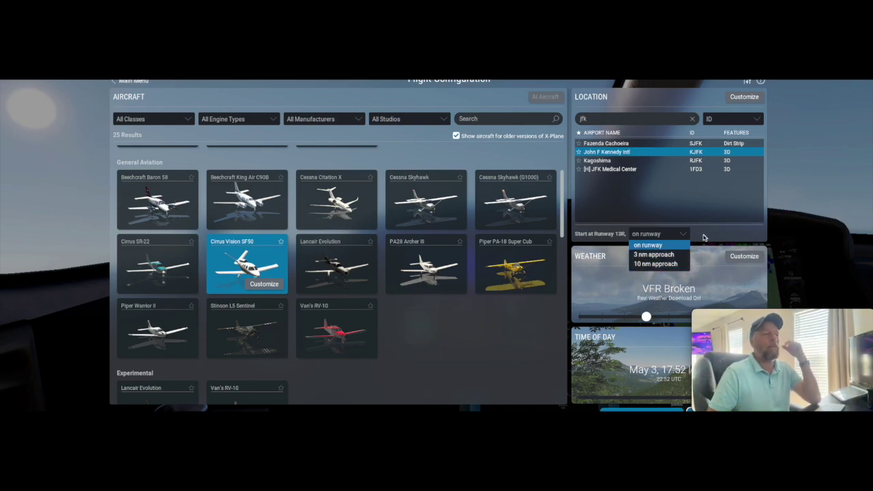
click(705, 237)
Step: Choose the ARK Cargo ramp as the JFK start position and confirm it
click(741, 99)
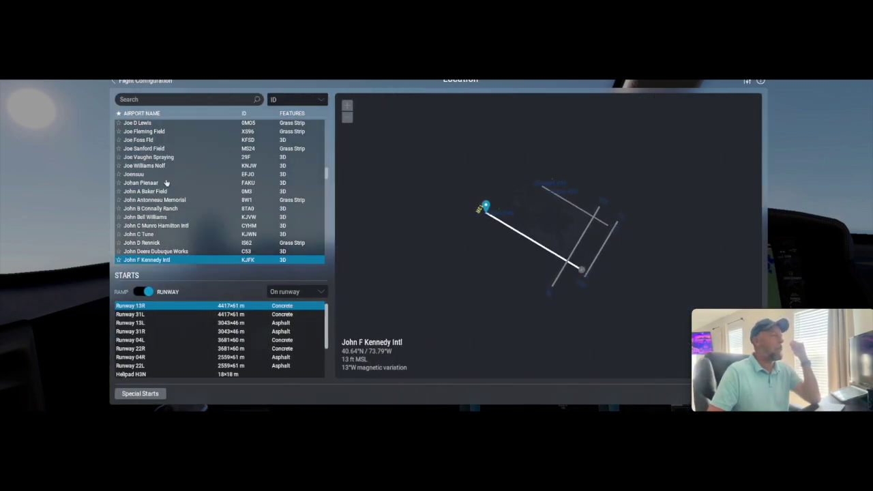
click(144, 293)
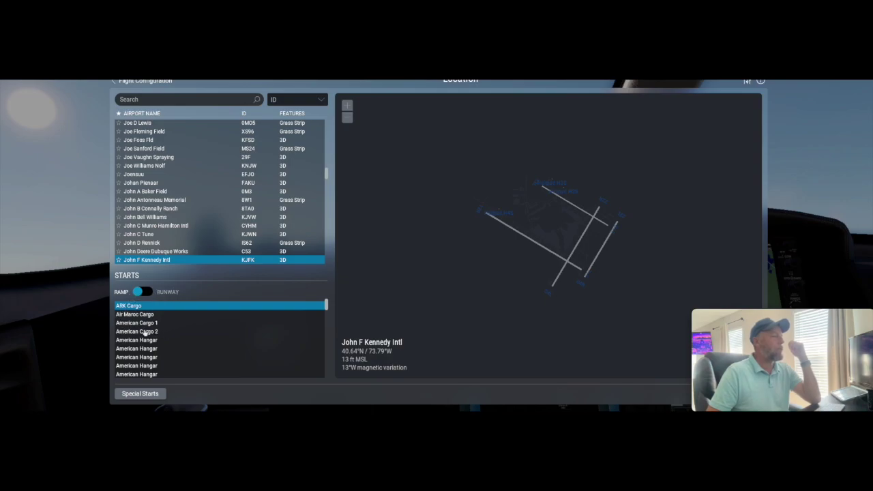
click(143, 332)
click(139, 307)
scroll(175, 341, down, 2)
scroll(175, 341, down, 4)
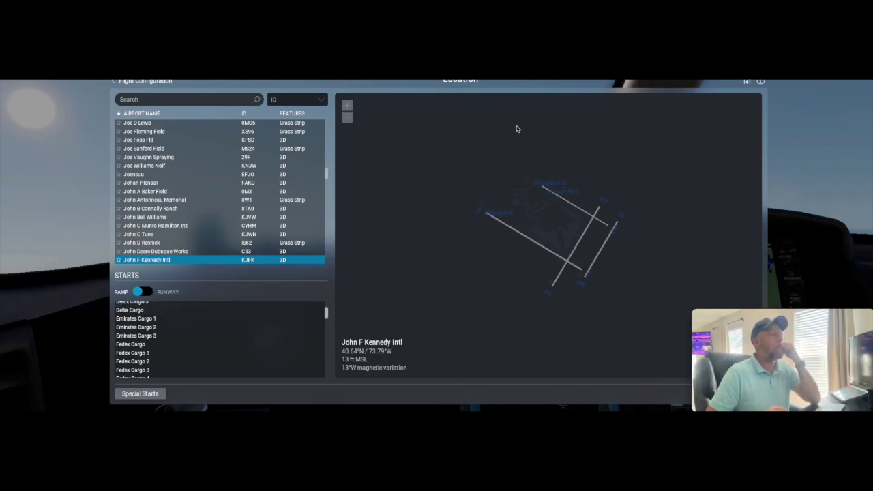
mouse_move(748, 319)
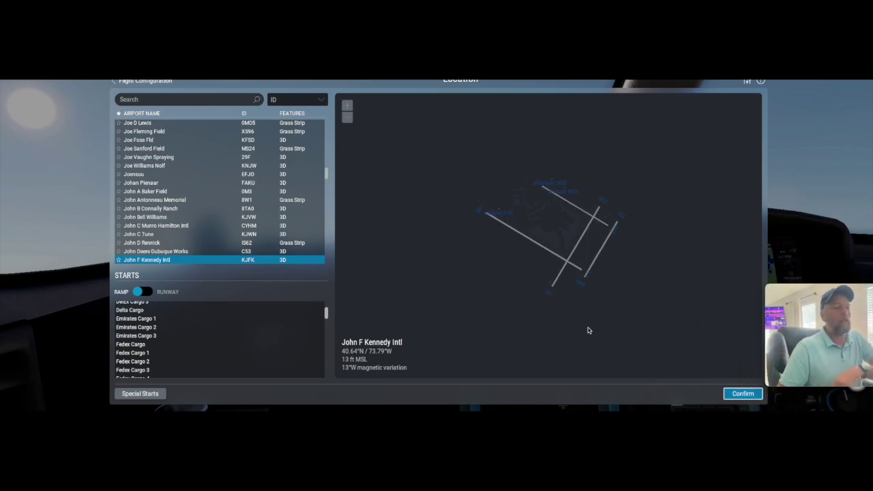
click(741, 395)
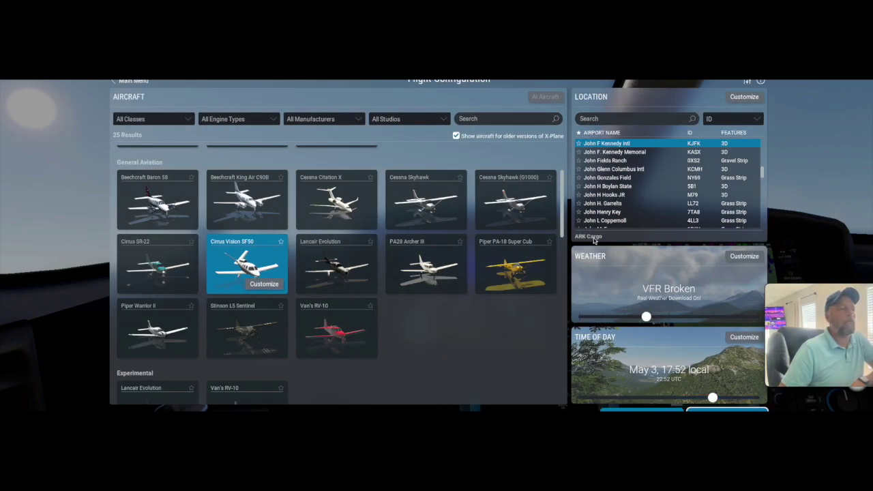
Step: Launch the new flight, accepting the end of the current one
mouse_move(828, 320)
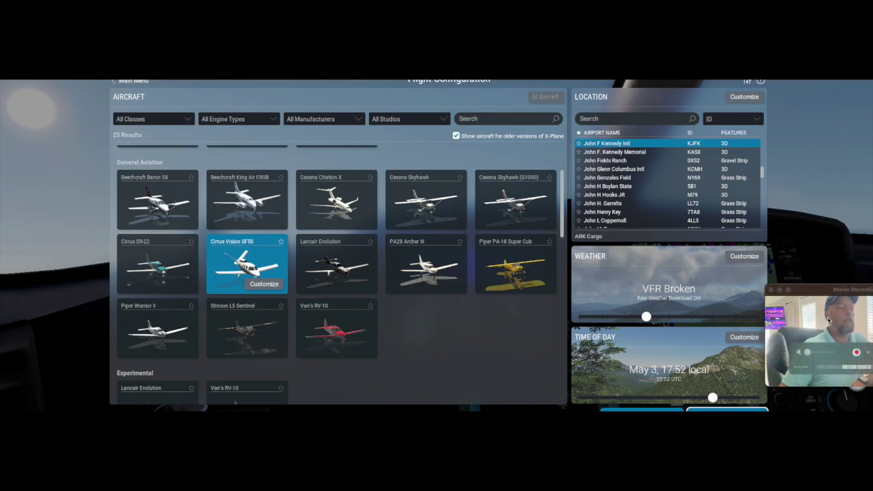
mouse_move(825, 293)
mouse_down()
mouse_move(770, 321)
mouse_move(799, 317)
mouse_up()
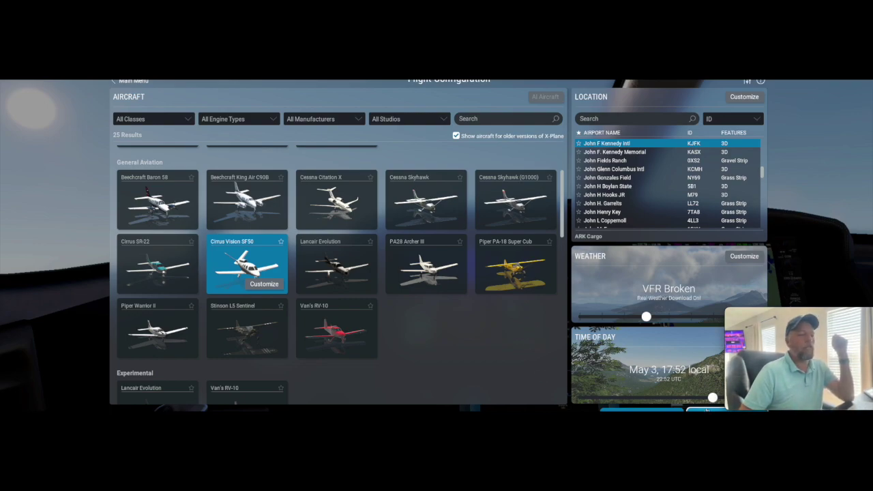
click(693, 410)
click(478, 308)
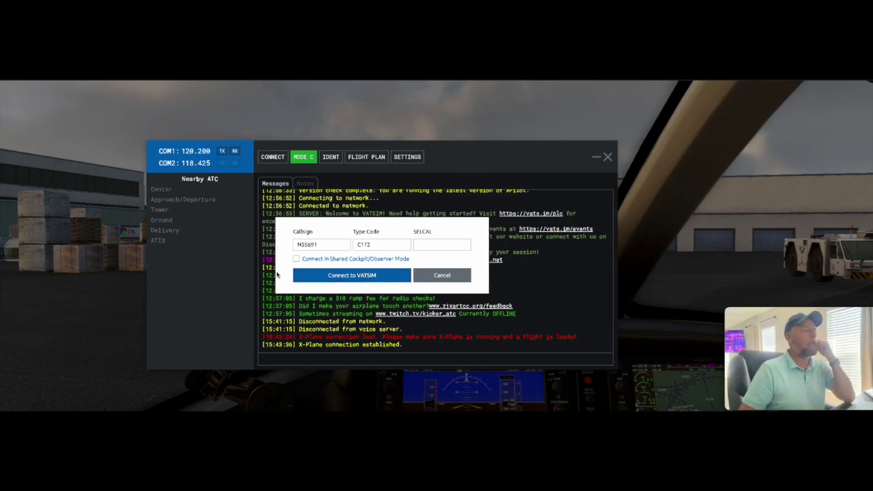
Step: Check the callsign and C172 type code in xPilot and connect to VATSIM
double_click(332, 243)
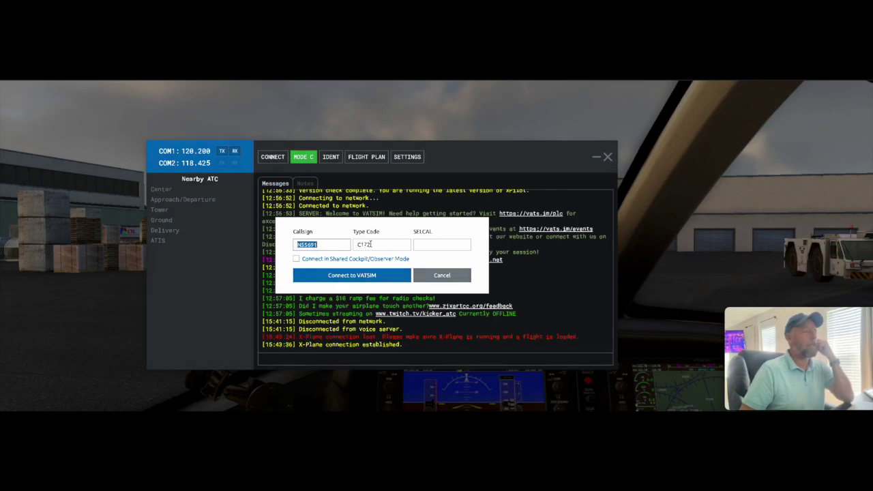
click(354, 282)
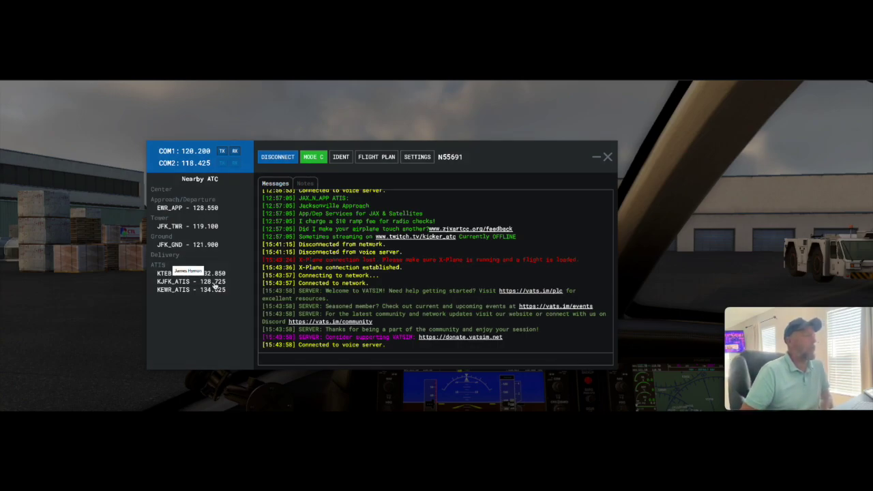
Step: Tune COM1 to KTEB_ATIS 132.850 and show the popped-out G1000 PFD beside xPilot
right_click(204, 274)
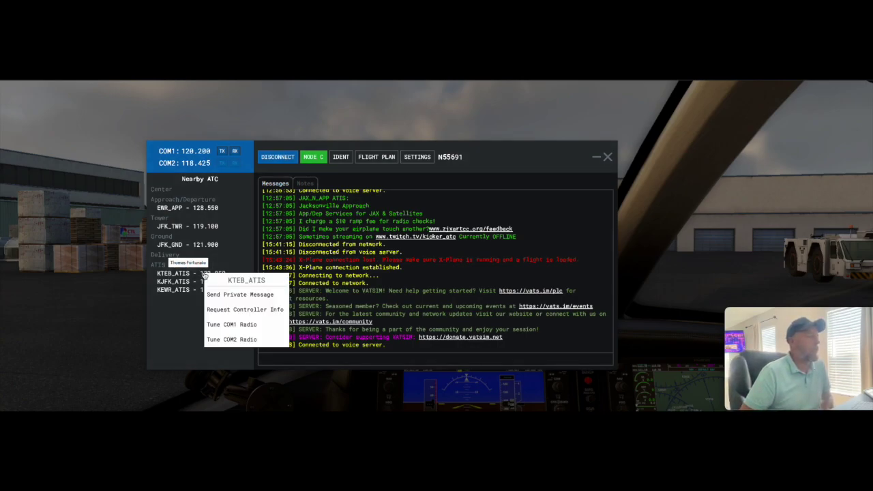
click(243, 330)
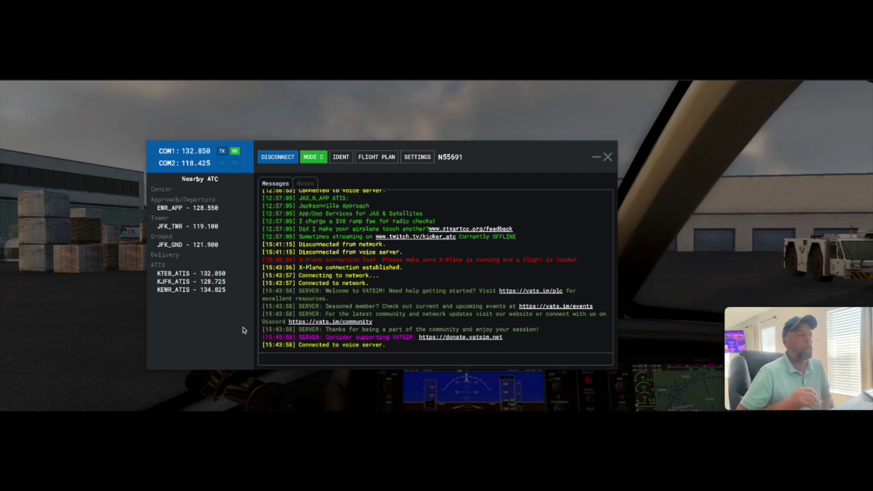
click(478, 387)
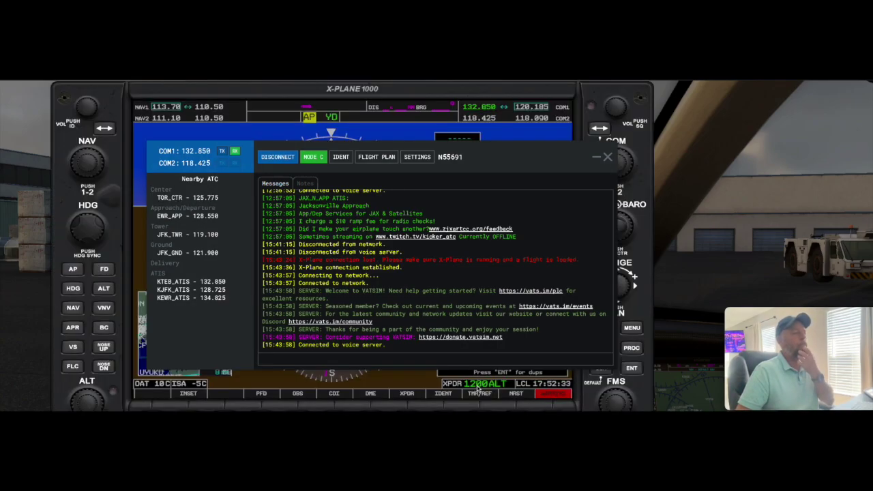
mouse_move(493, 148)
mouse_down()
mouse_move(762, 121)
mouse_move(629, 171)
mouse_move(552, 169)
mouse_up()
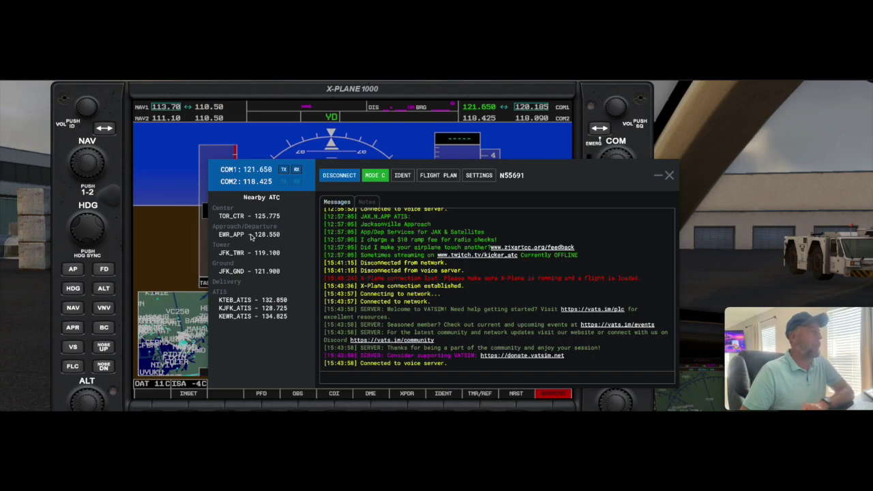
Step: Tune COM1 to JFK_TWR on 119.100 from Nearby ATC, then hide xPilot to show the G1000
right_click(228, 256)
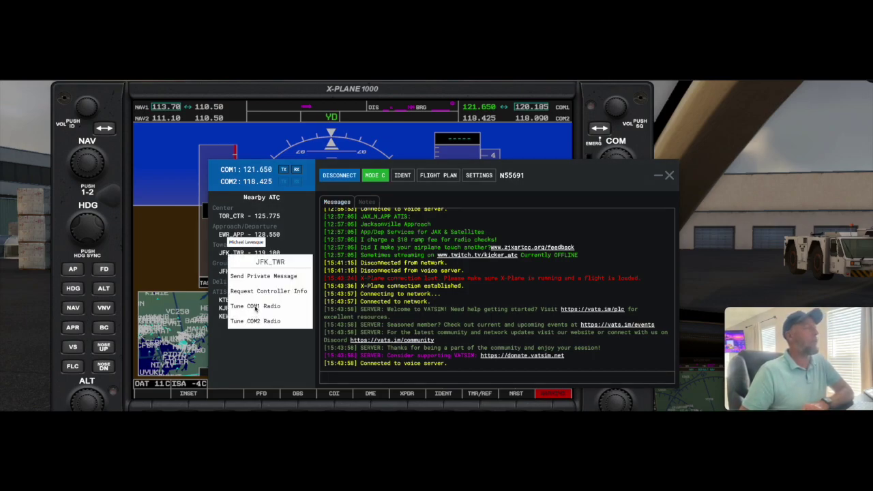
click(265, 360)
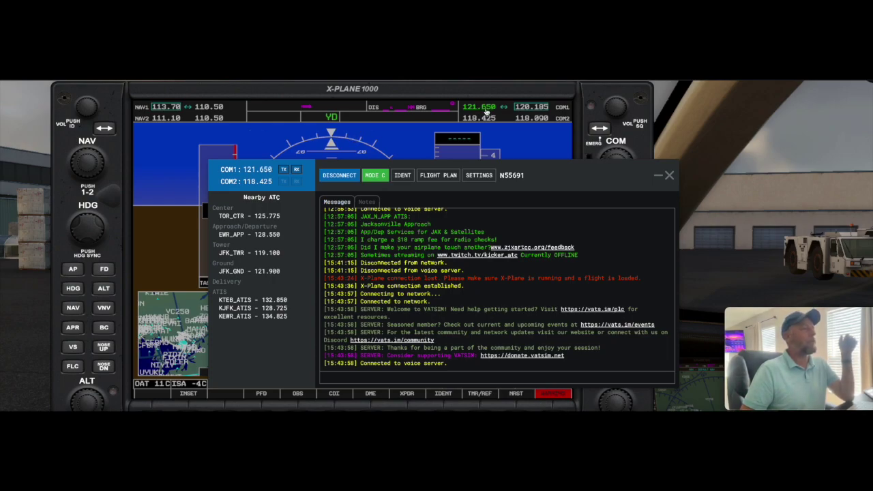
right_click(236, 255)
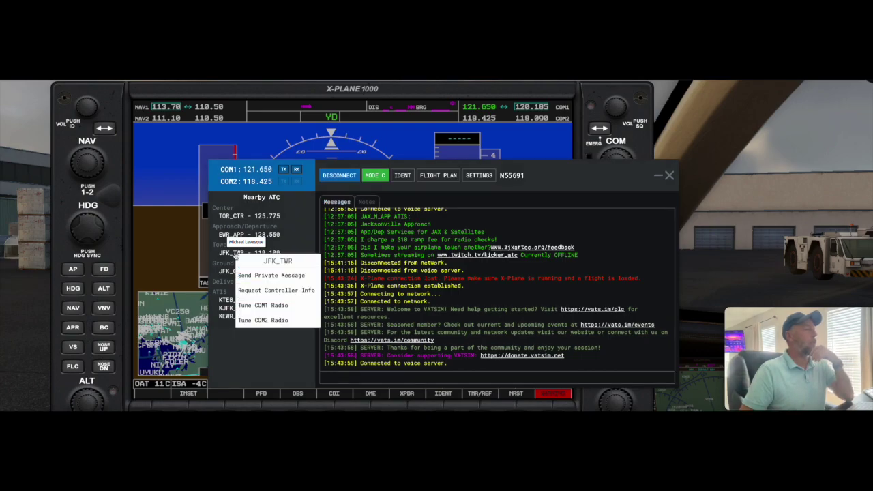
click(275, 312)
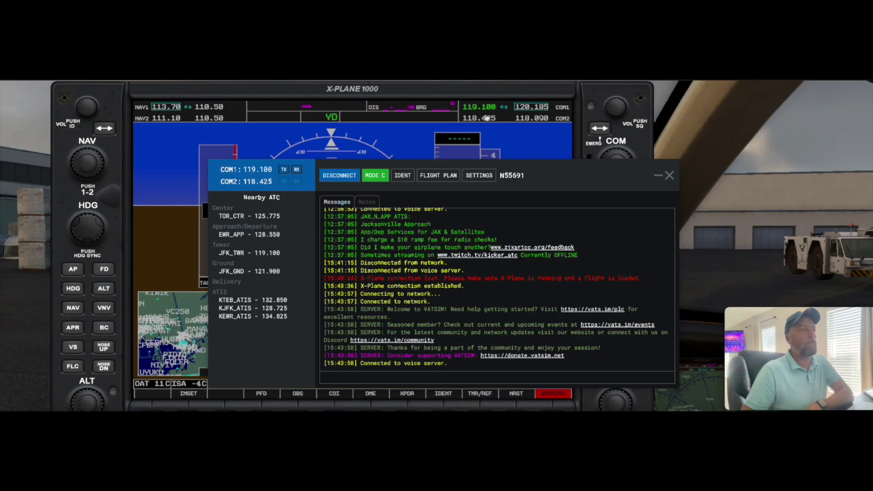
click(668, 175)
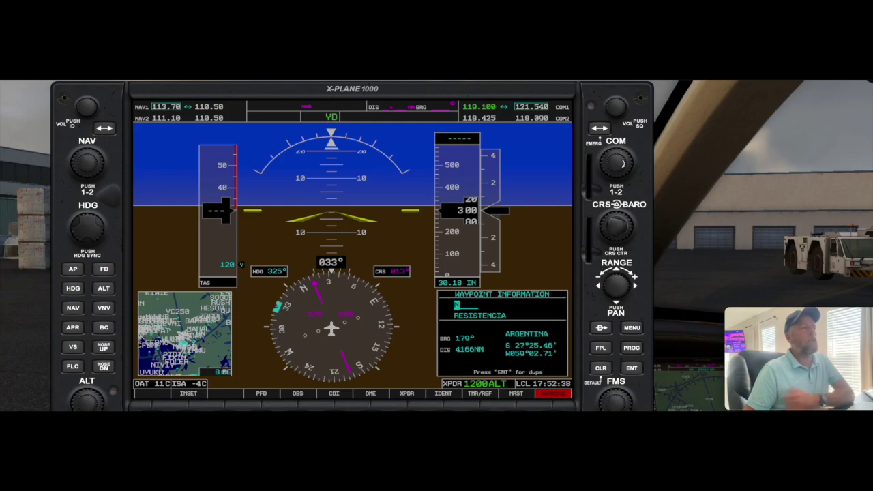
Step: Dial 121.900 into COM1 standby, swap it active with 119.100 standby, and close the G1000 pop-out
scroll(622, 163, down, 4)
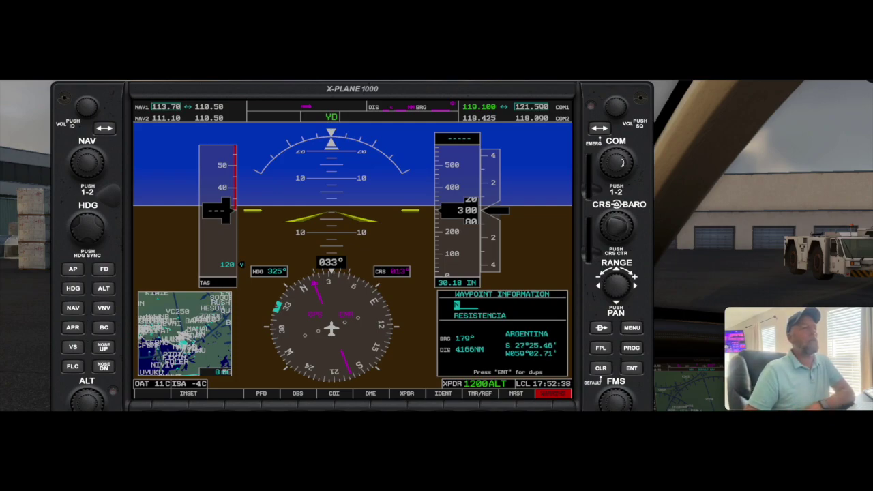
scroll(620, 162, up, 10)
scroll(619, 162, up, 6)
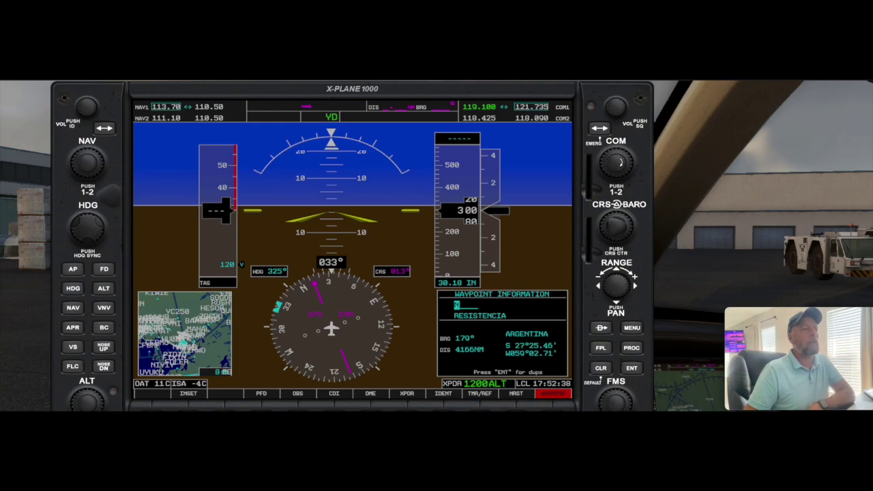
scroll(619, 162, up, 7)
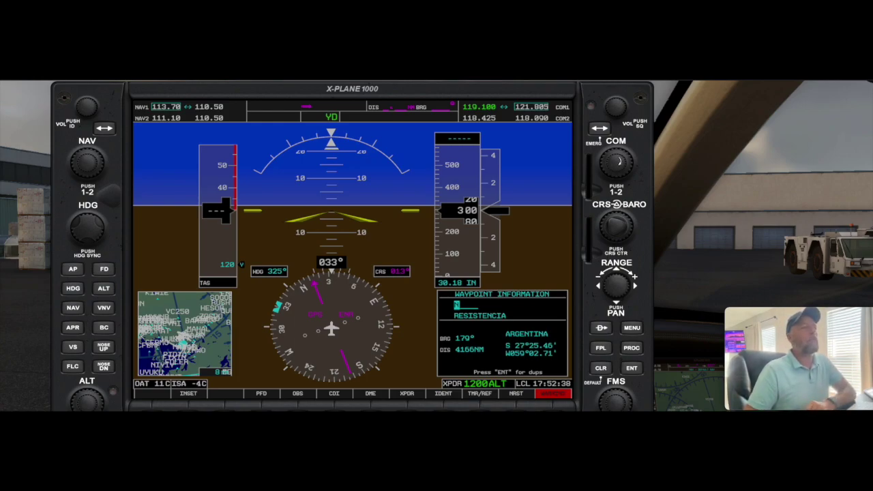
scroll(617, 163, up, 3)
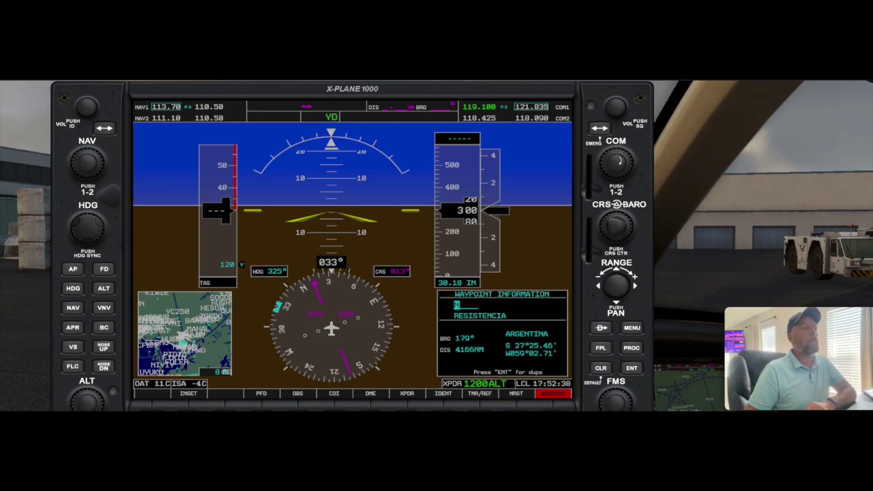
scroll(617, 162, up, 8)
scroll(617, 163, up, 3)
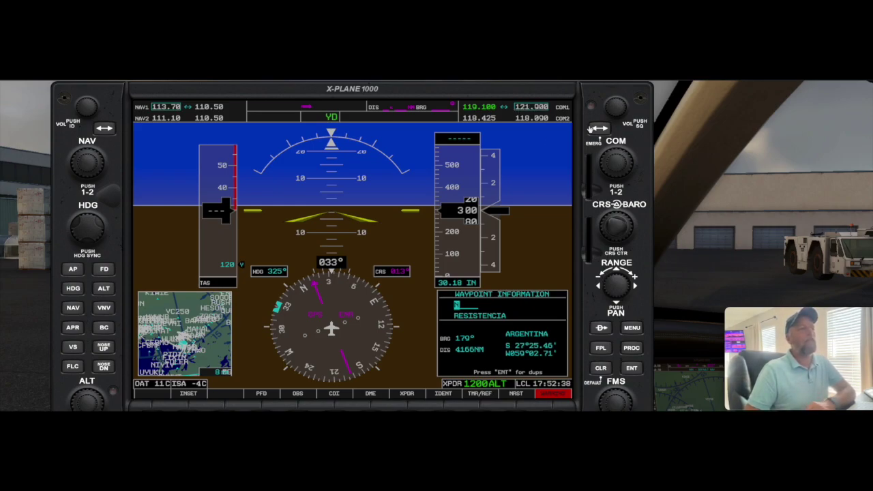
click(600, 129)
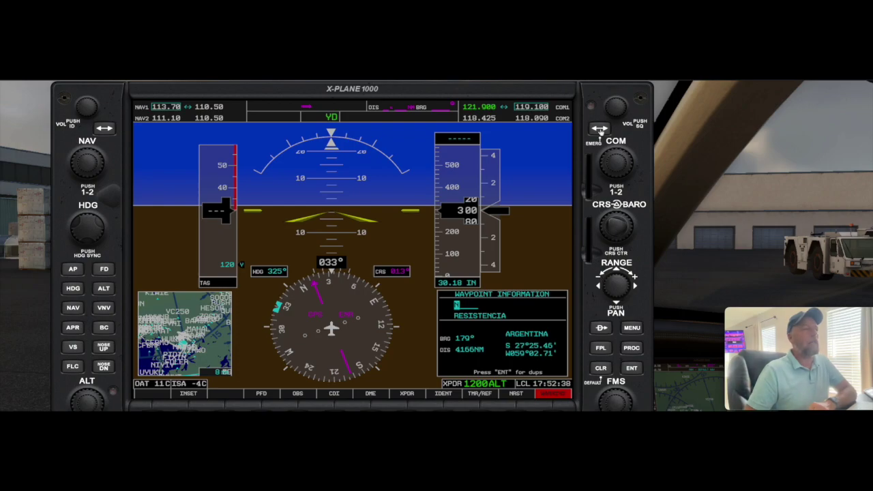
click(56, 88)
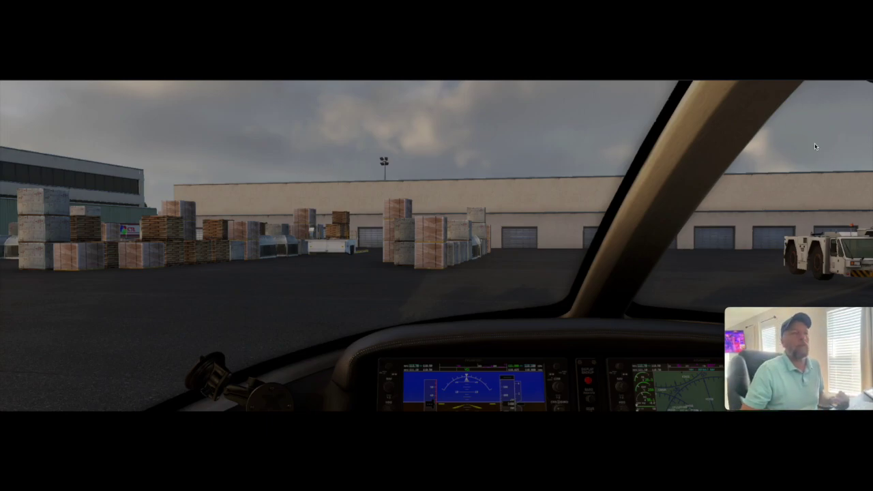
Step: Open X-Plane 12's Settings window on the Graphics tab
click(863, 81)
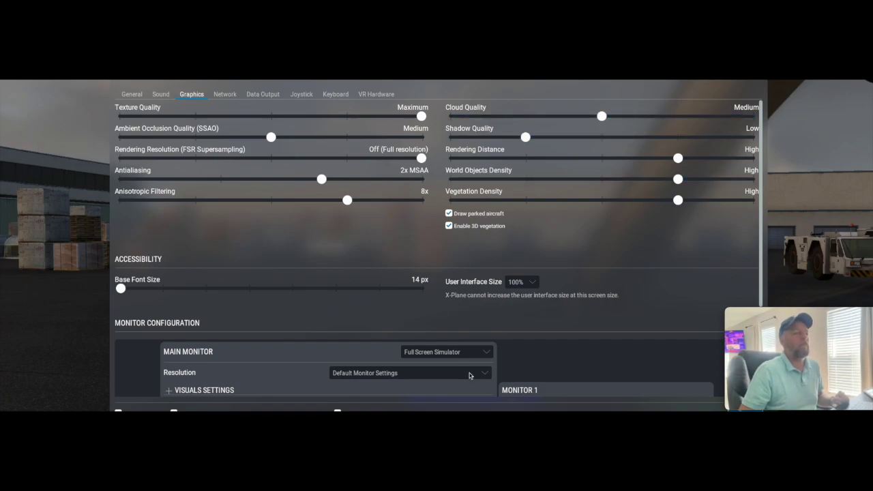
Step: Close Settings, zoom the VFR sectional map around JFK to check traffic, then close the map
scroll(458, 366, down, 5)
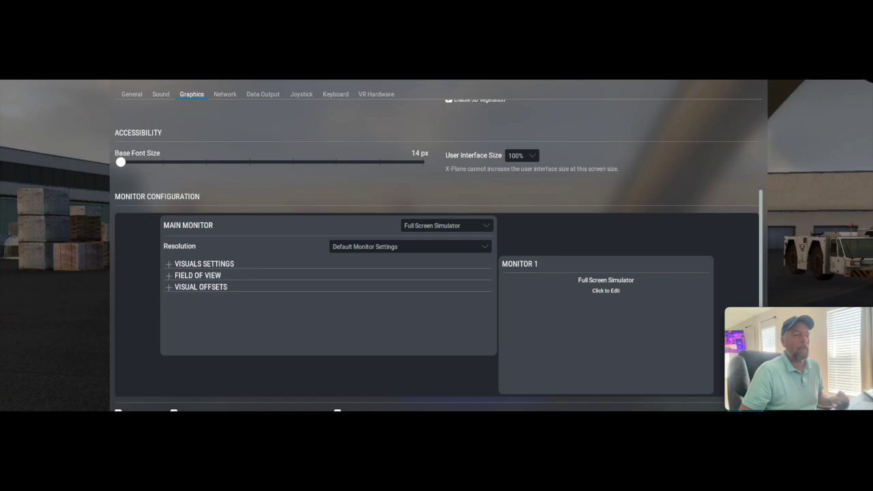
key(Escape)
key(m)
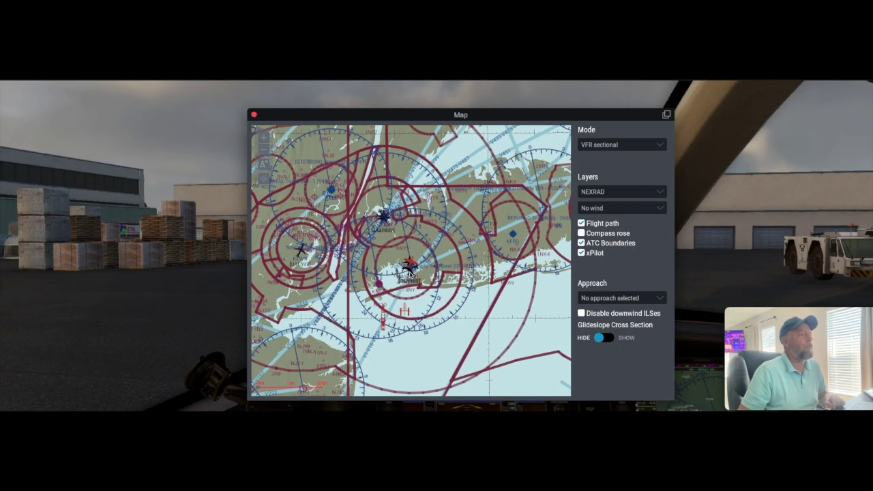
scroll(410, 271, up, 5)
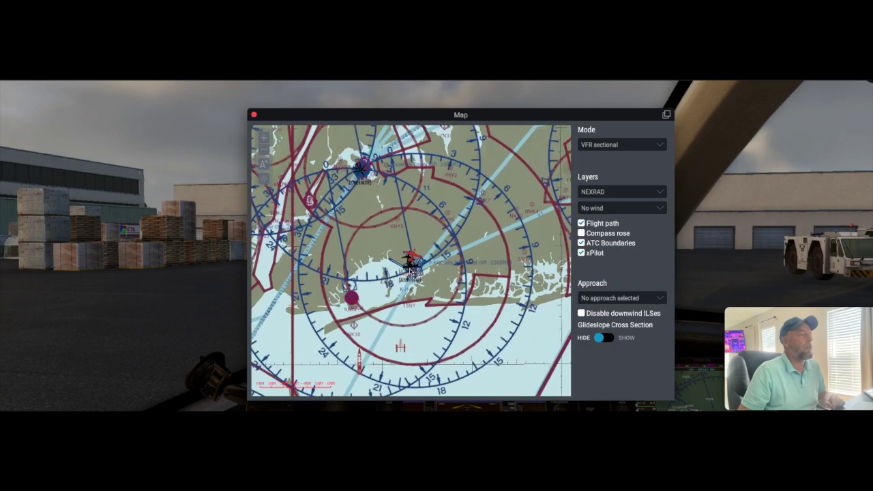
scroll(411, 270, up, 3)
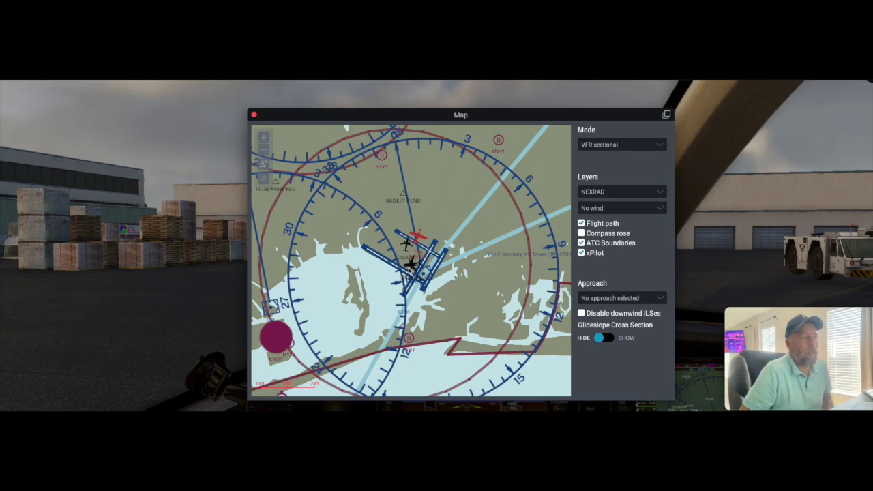
scroll(395, 254, down, 3)
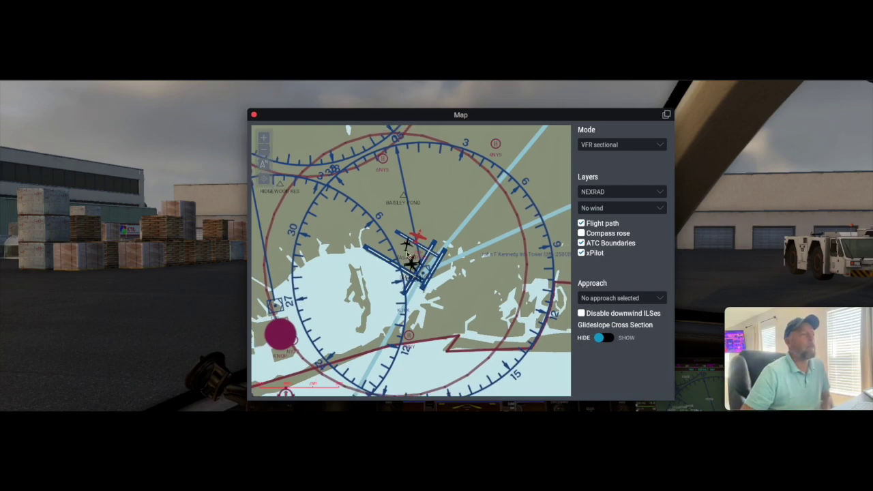
scroll(393, 253, up, 2)
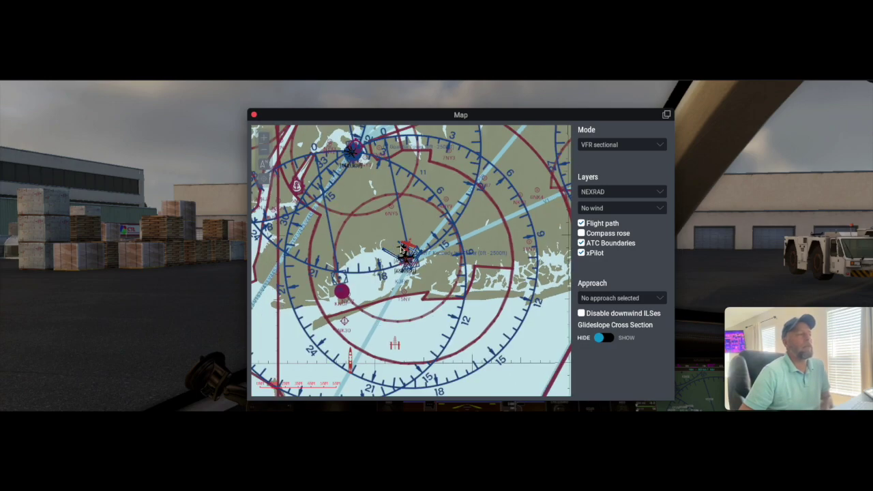
scroll(401, 248, up, 3)
scroll(405, 252, up, 2)
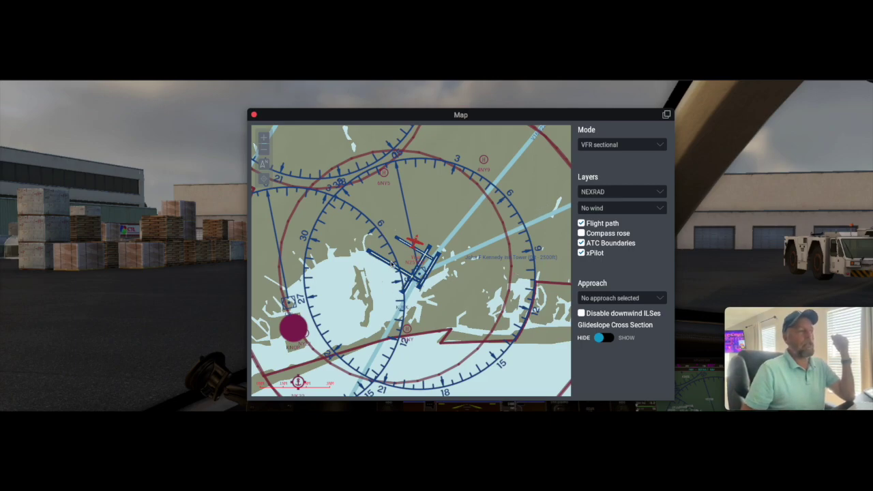
scroll(393, 266, down, 2)
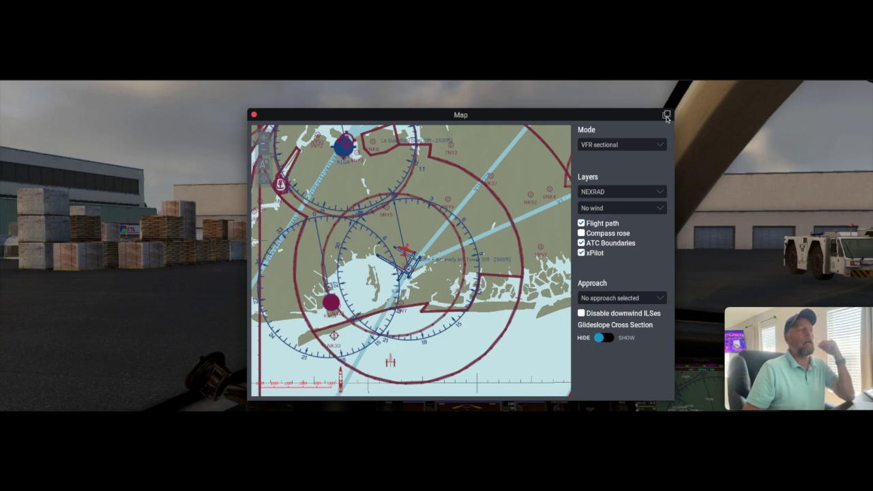
click(253, 114)
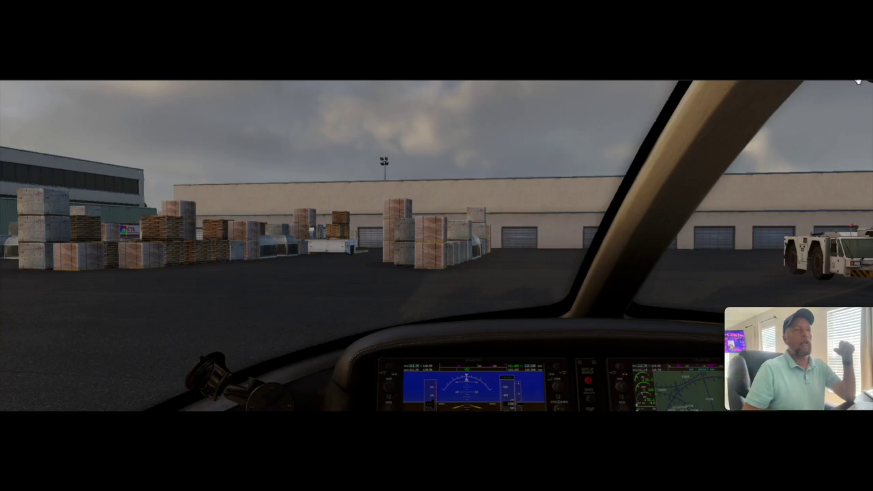
click(859, 82)
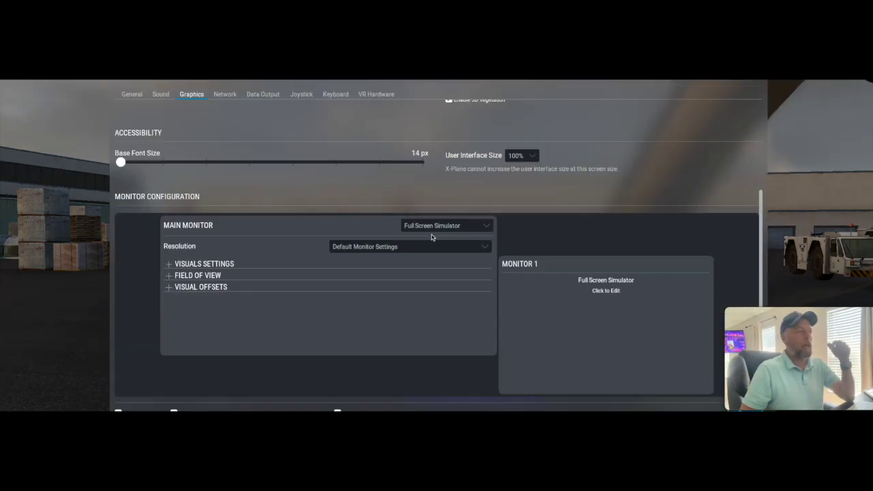
click(229, 100)
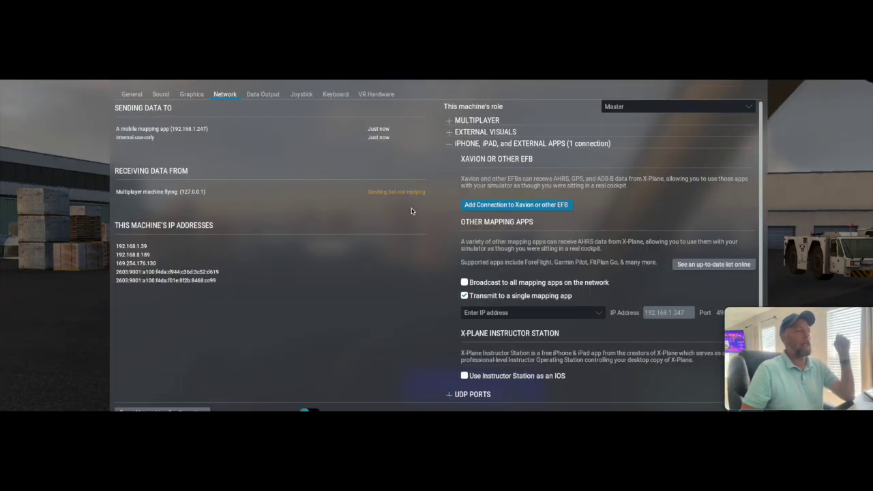
scroll(542, 328, down, 1)
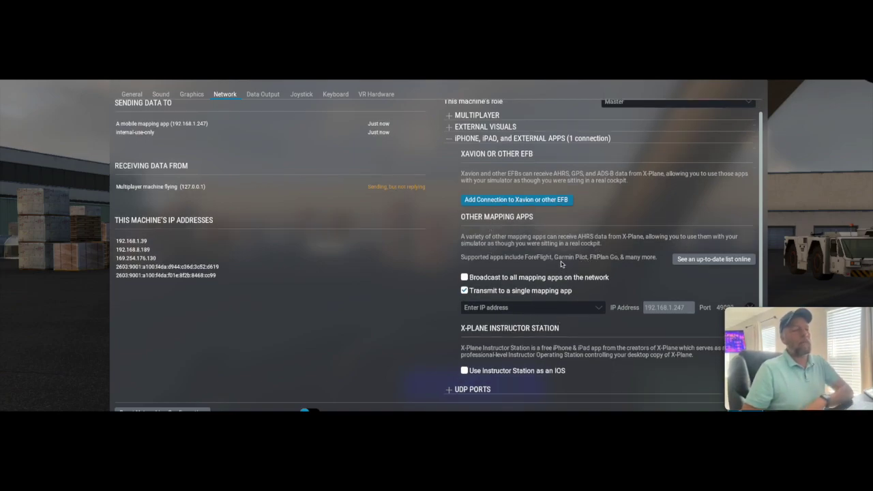
scroll(565, 300, up, 1)
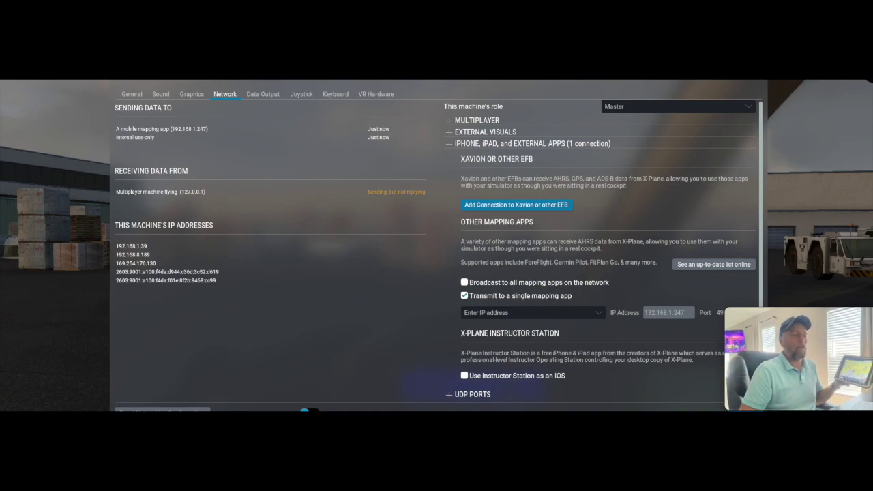
key(Escape)
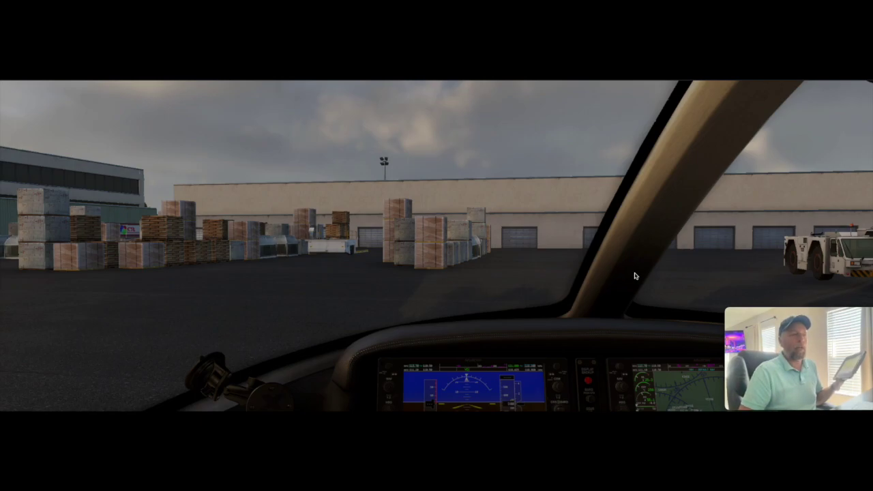
Step: Show the JFK sectional map and connect xPilot to VATSIM
key(m)
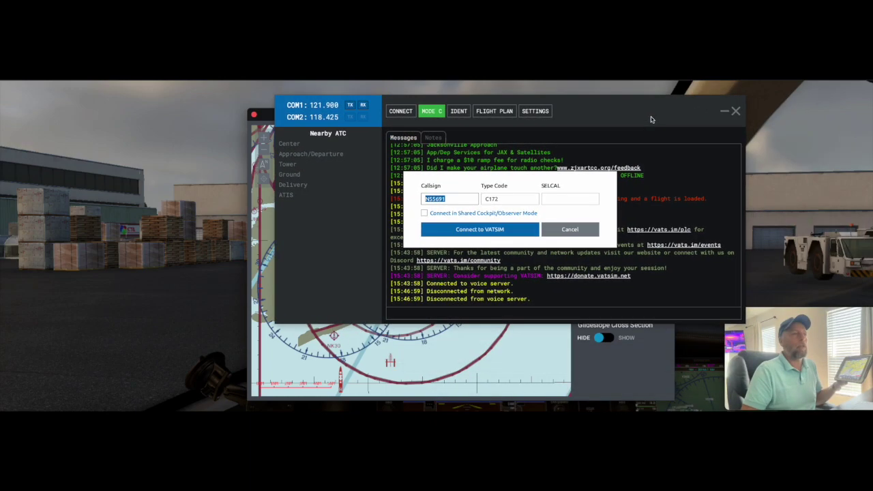
click(496, 234)
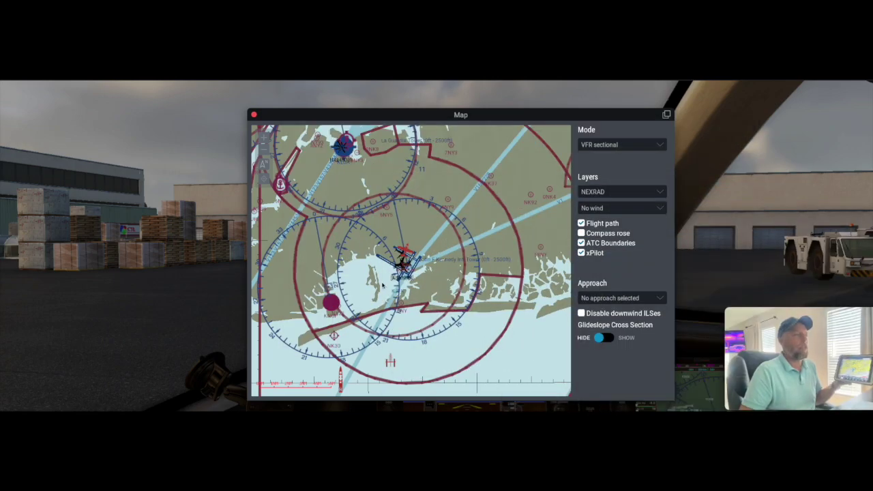
Step: Zoom the sectional map onto JFK to view VATSIM traffic, then close it
scroll(403, 261, up, 3)
scroll(404, 262, up, 6)
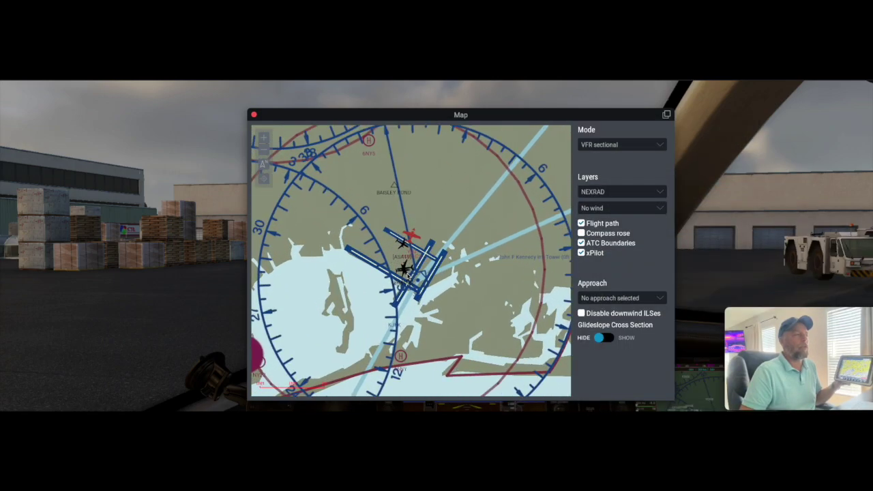
scroll(404, 266, up, 2)
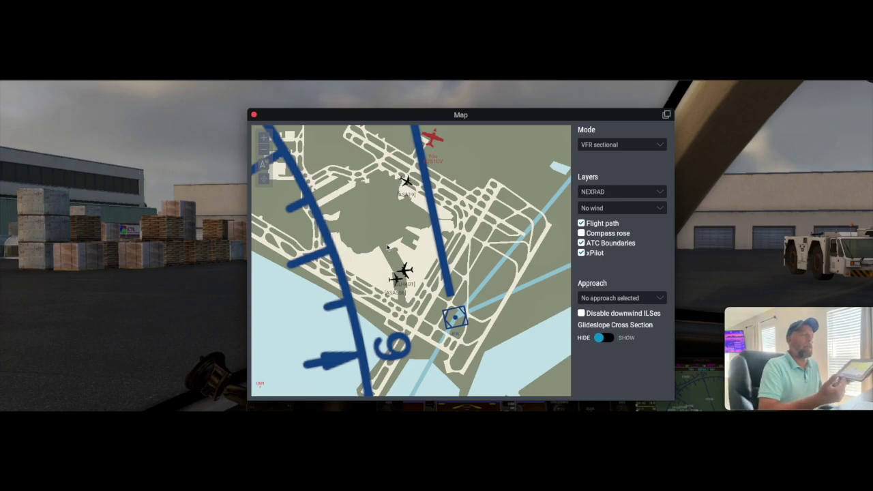
click(253, 115)
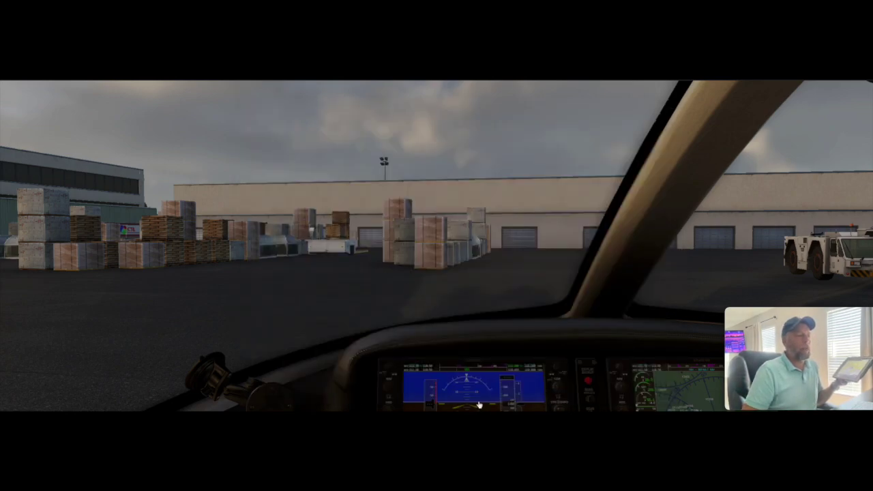
Step: Pop out the G1000 multifunction display and drag it to the screen centre
click(684, 382)
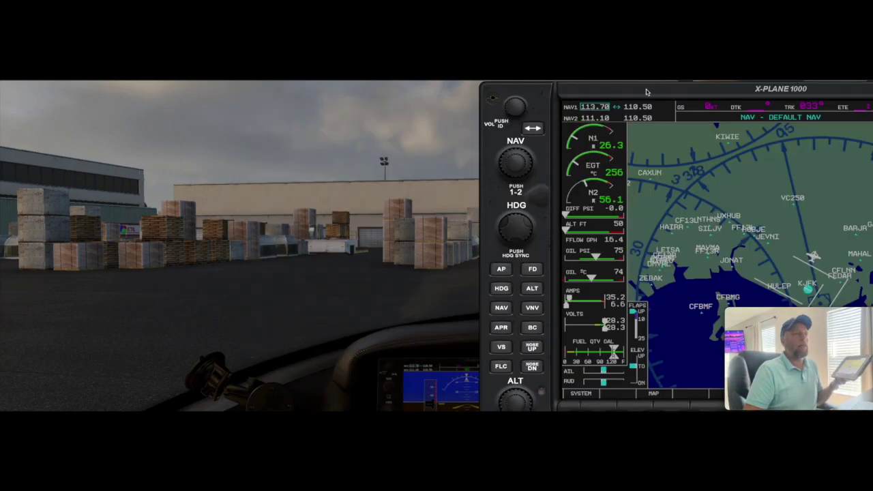
drag(660, 90, 261, 90)
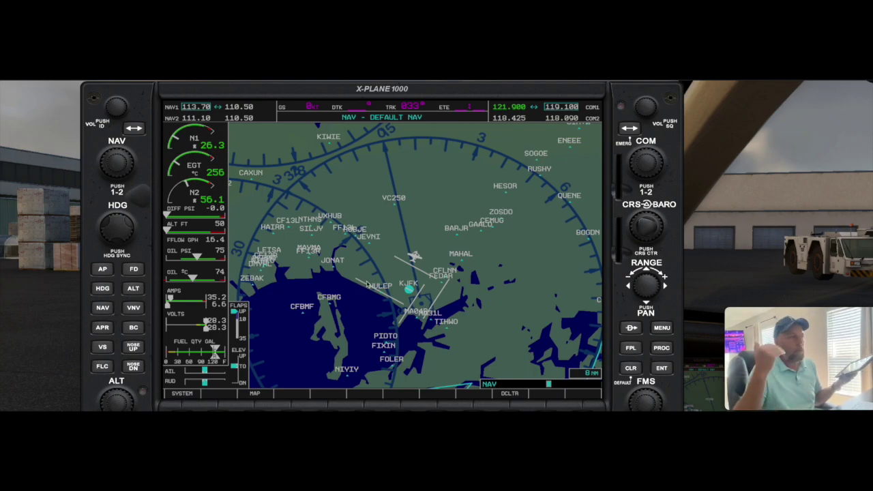